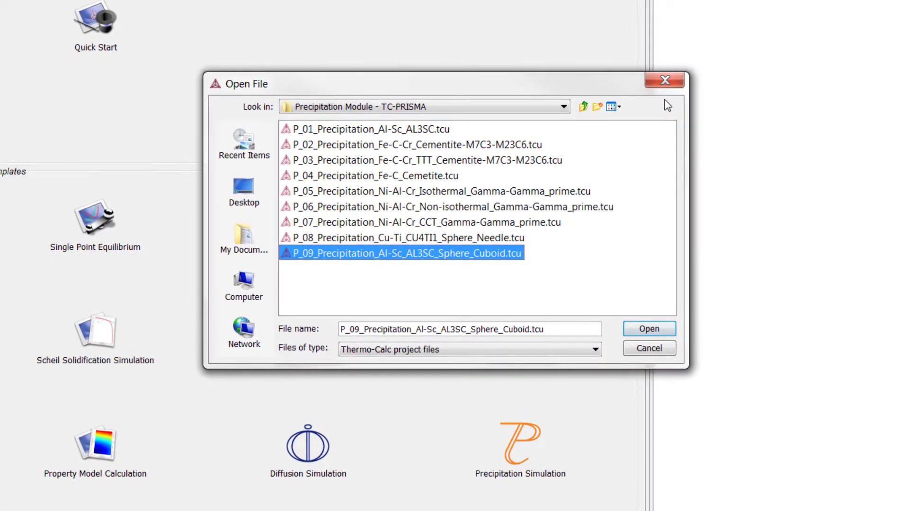
- Browse the example projects in the Precipitation Module - TC-PRISMA folder and close the file dialog without opening one
left_click(664, 80)
left_click(71, 1)
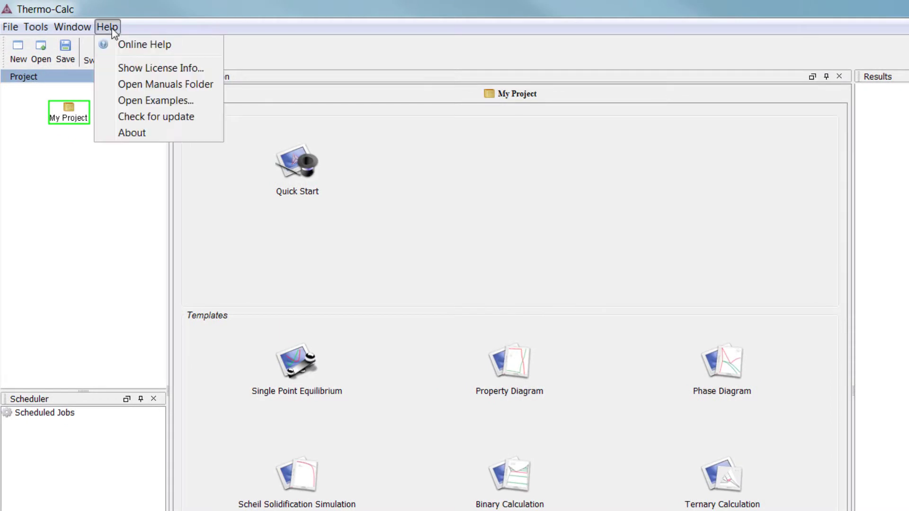
left_click(205, 101)
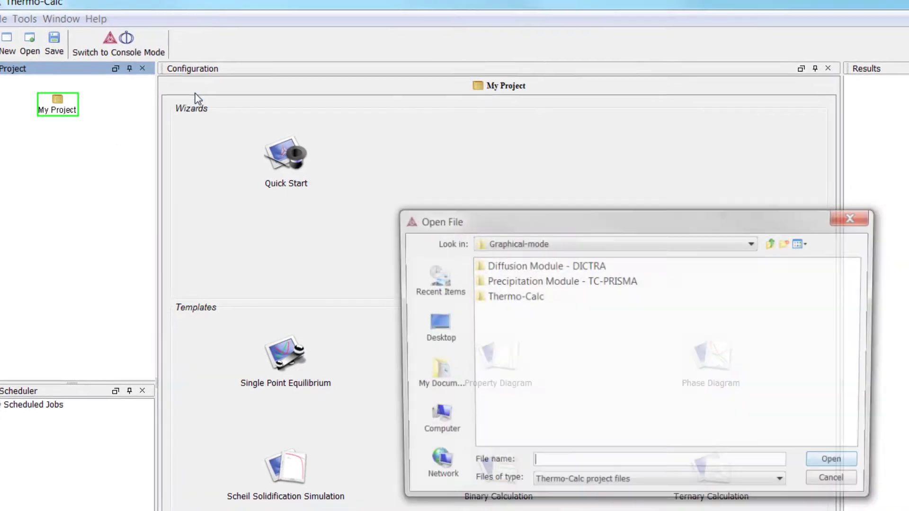
double_click(436, 145)
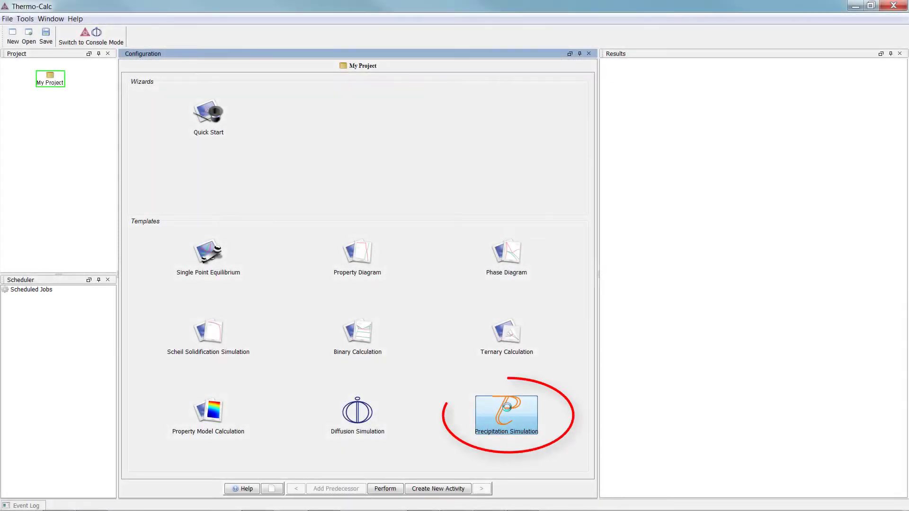
- Create a Precipitation Simulation from the template and choose the Demo: Aluminium-based alloys (ALDEMO, MALDEMO) database package
left_click(506, 406)
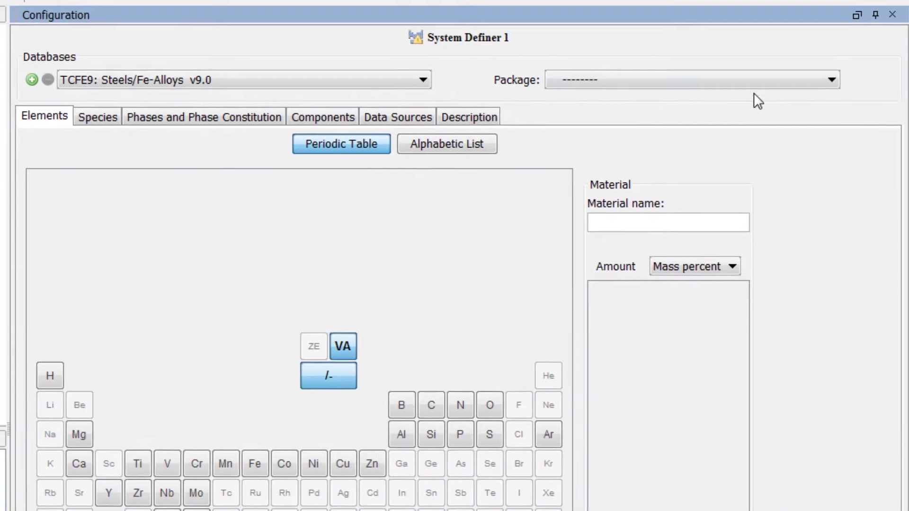
left_click(750, 84)
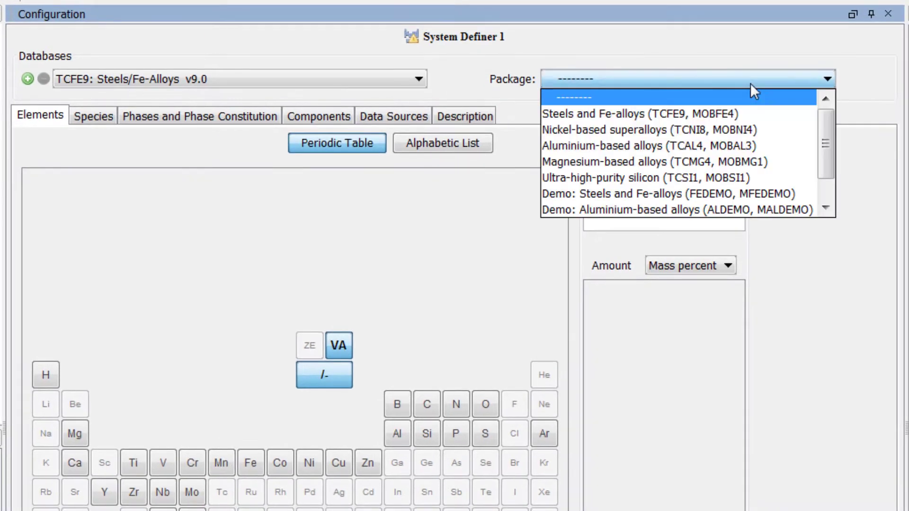
left_click(798, 208)
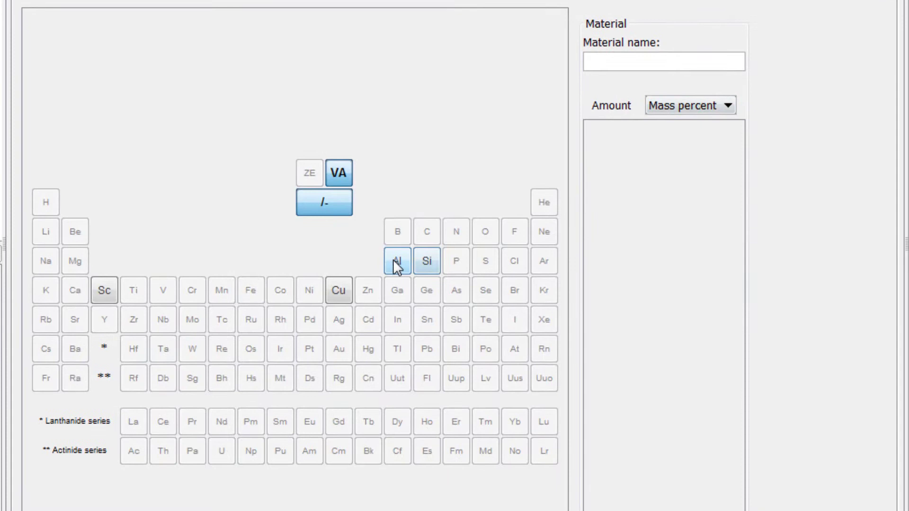
- Define the alloy system with Al and Sc, setting Sc to 0.18 with the amount in mole percent
left_click(397, 264)
left_click(102, 291)
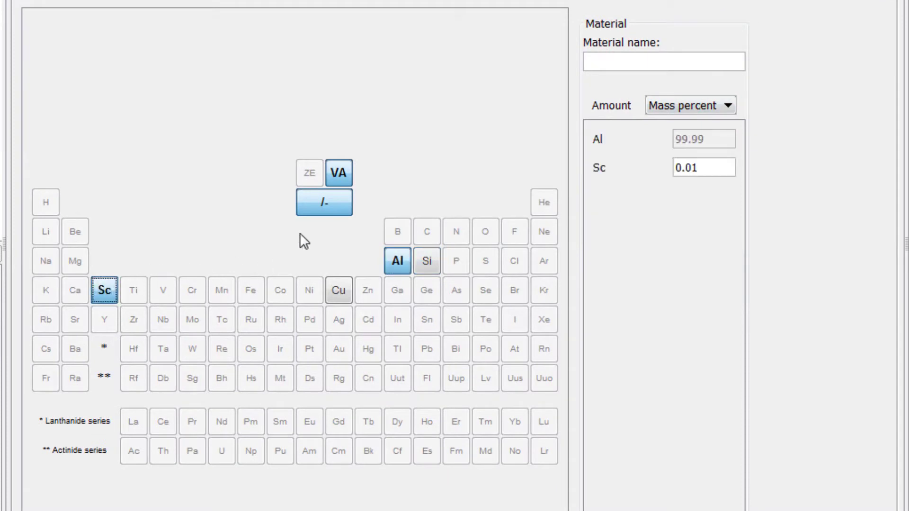
double_click(702, 167)
type("0.18")
left_click(688, 104)
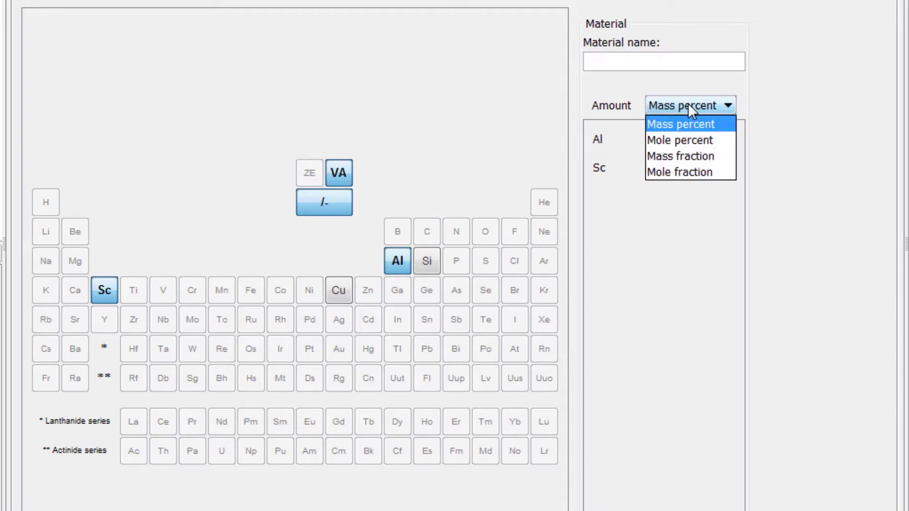
left_click(682, 136)
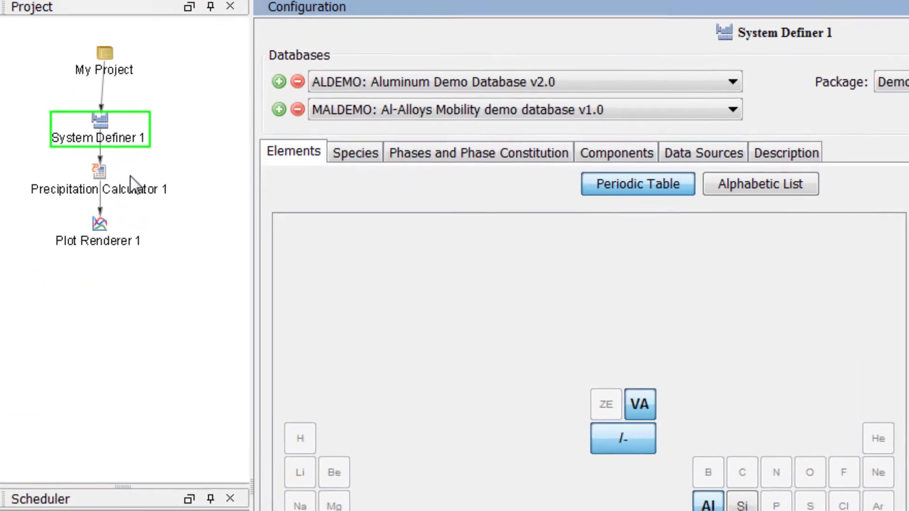
- Rename the precipitation calculator in the project tree as Sphere
left_click(104, 178)
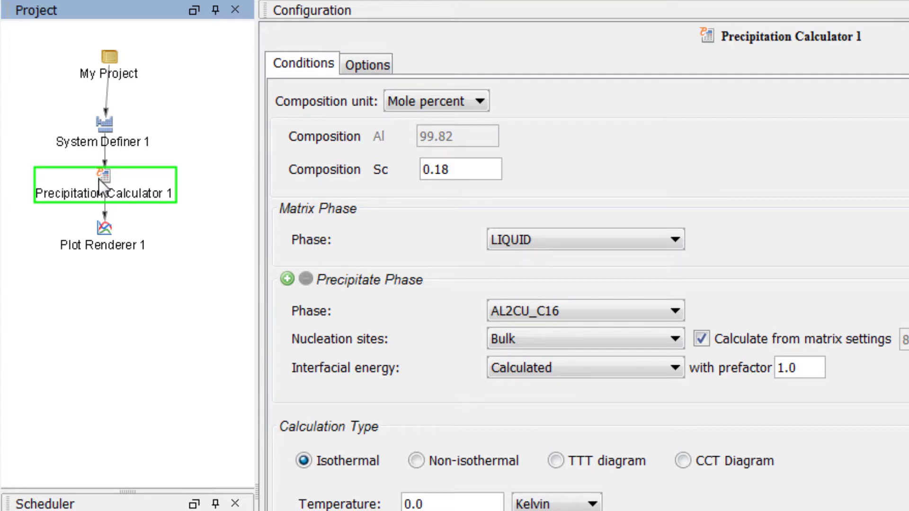
right_click(100, 180)
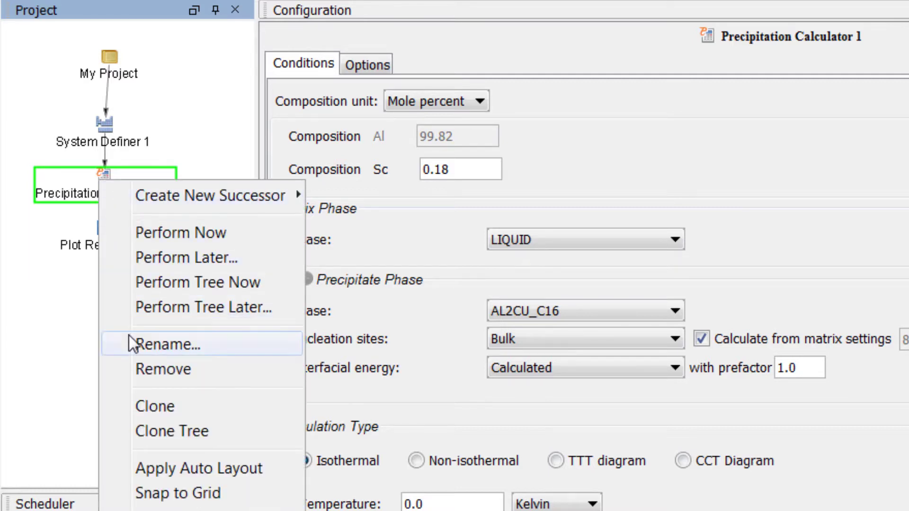
left_click(228, 343)
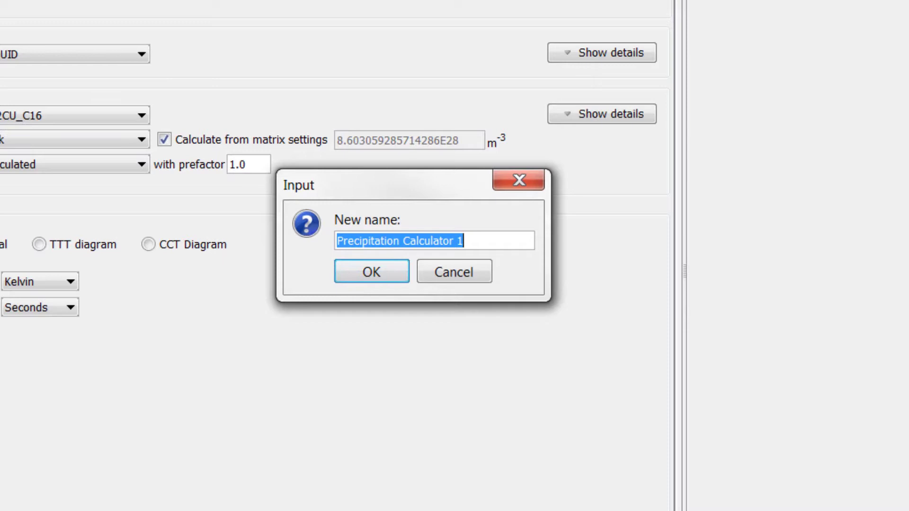
type("Sph")
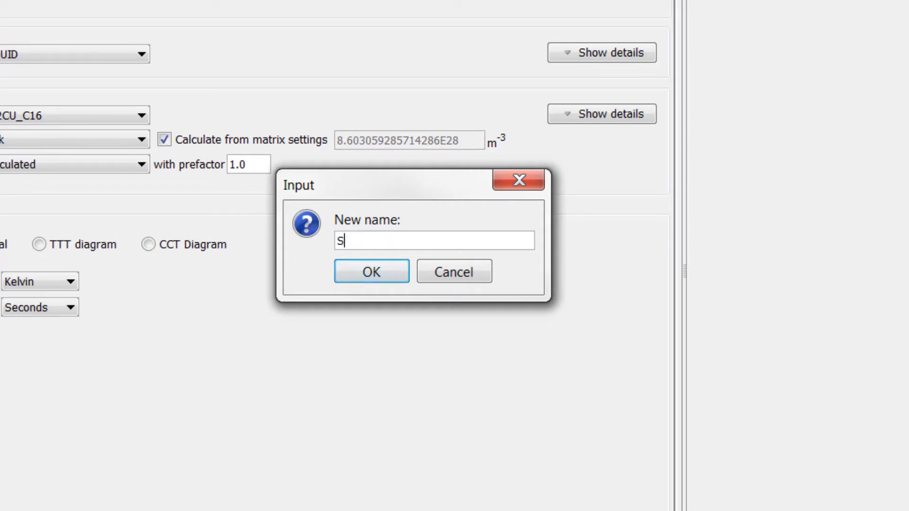
type("ere")
key("Return")
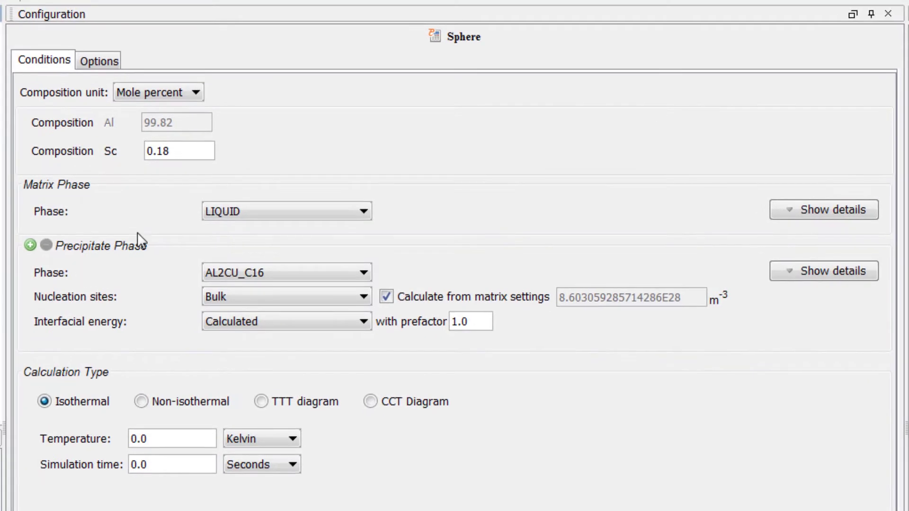
- Set the Sphere calculator's matrix phase to FCC_A1 and its precipitate phase to AL3SC
left_click(85, 118)
left_click(238, 232)
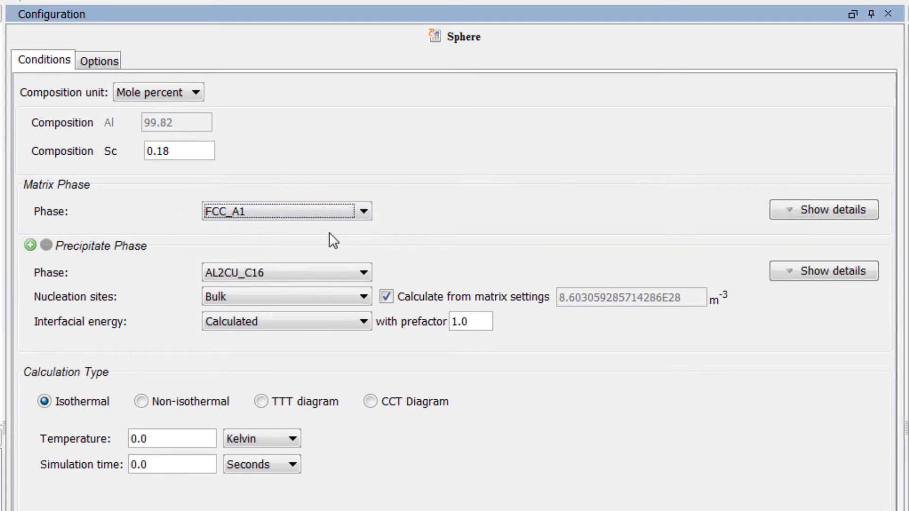
left_click(330, 272)
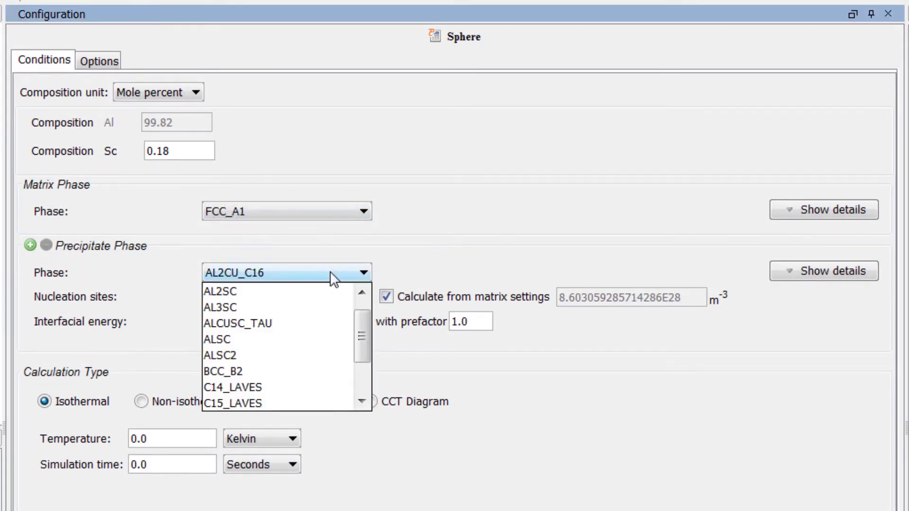
left_click(321, 305)
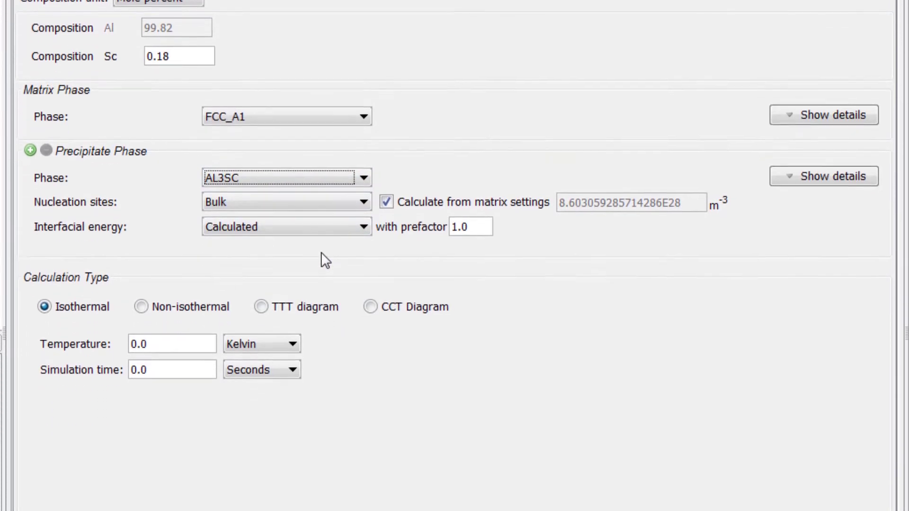
- Configure an isothermal calculation at 350 Celsius with a simulation time of 1e9 seconds
left_click(44, 233)
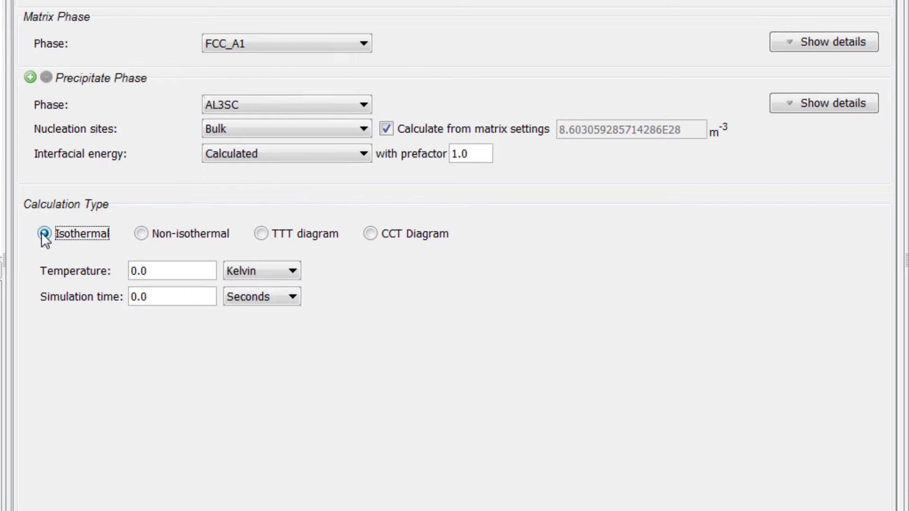
left_click(158, 268)
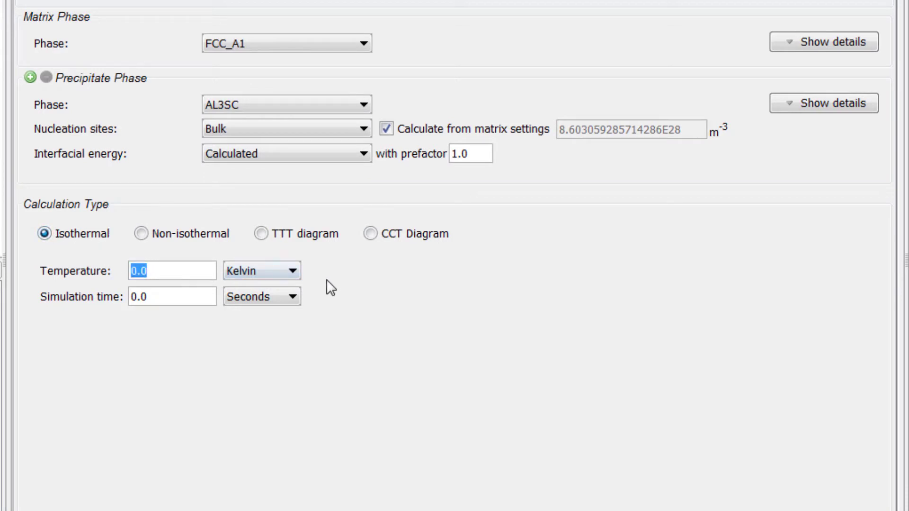
type("350")
left_click(299, 271)
left_click(287, 307)
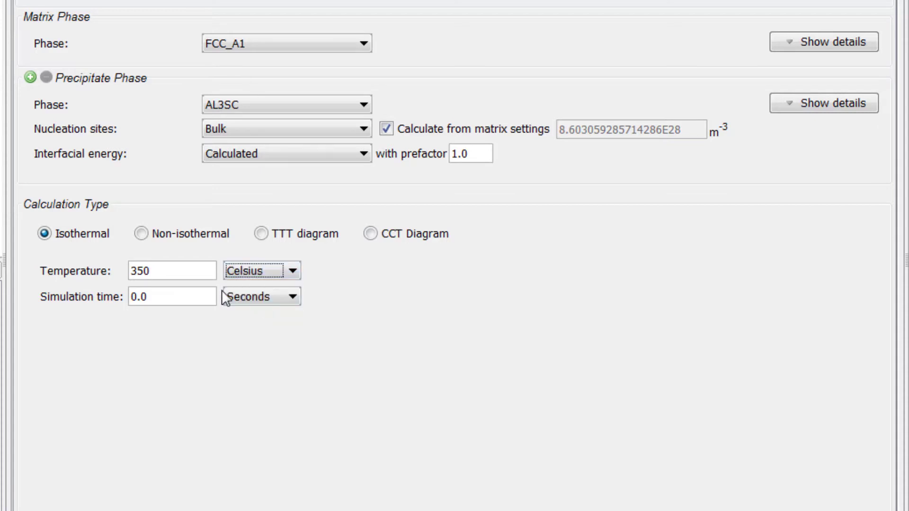
left_click(197, 298)
type("1e9")
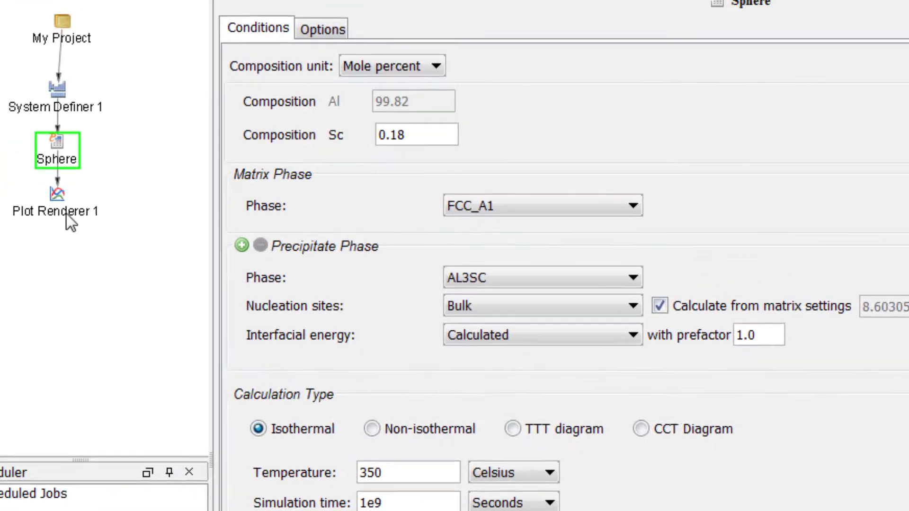
- Rename the plot renderer in the project tree as Mean radius
right_click(65, 213)
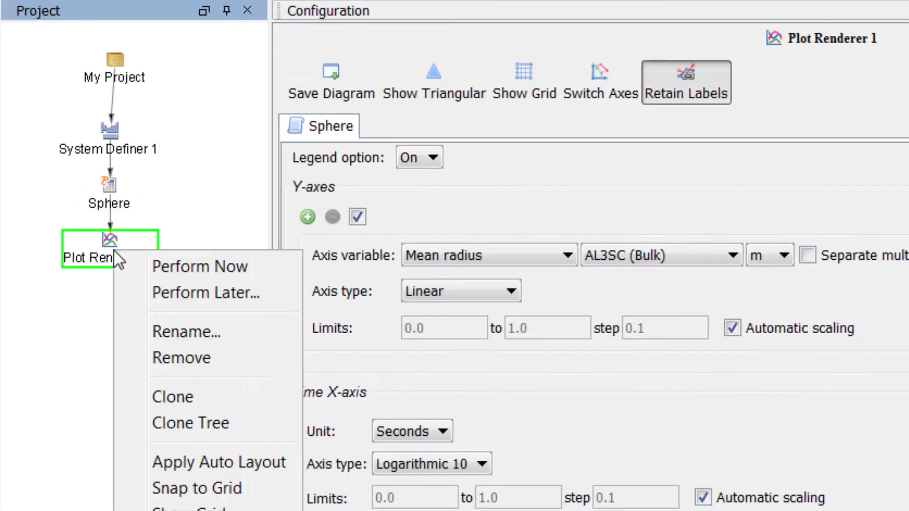
left_click(256, 331)
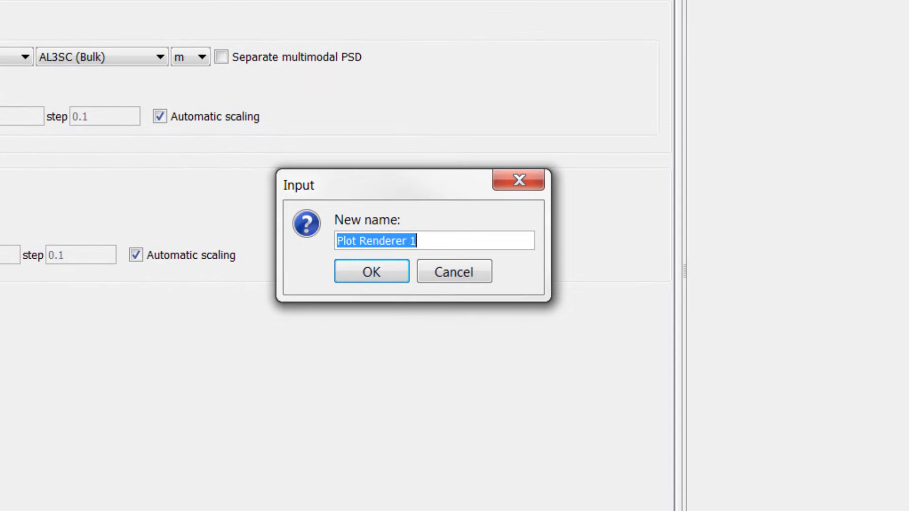
type("Mean rad")
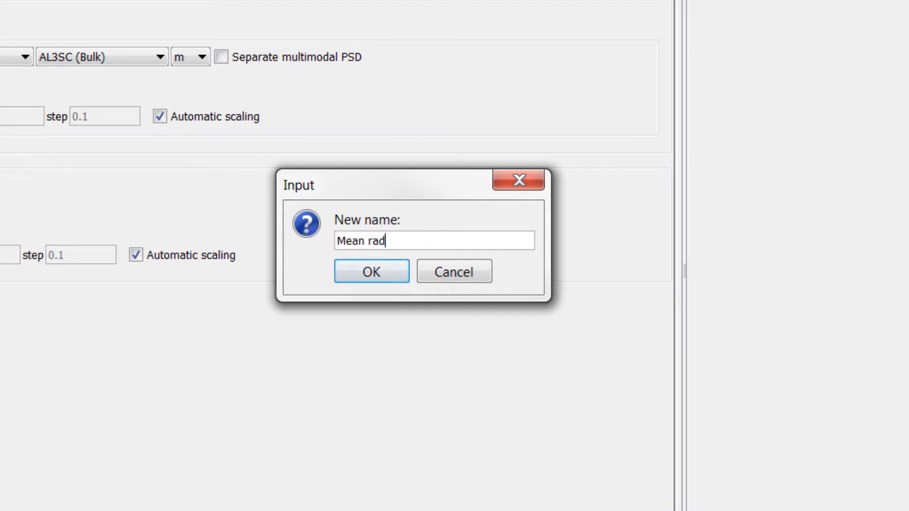
type("ius")
key("Return")
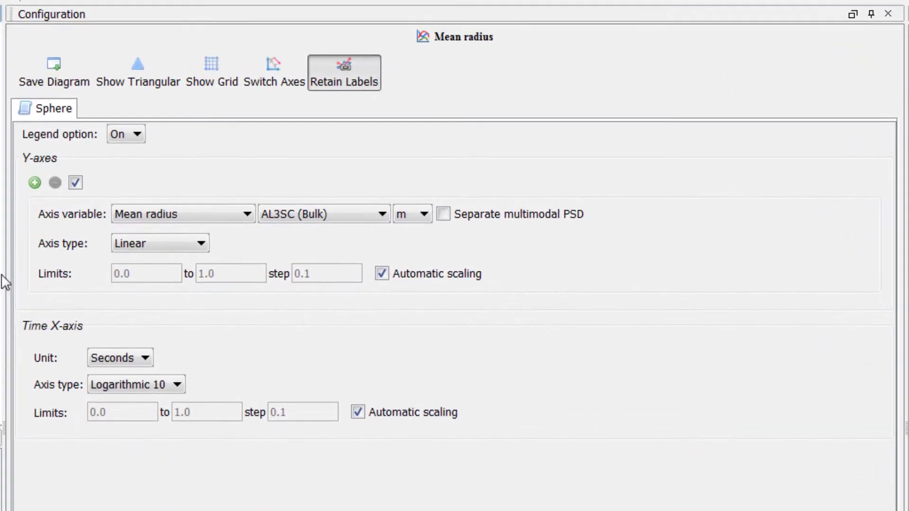
- Set the Mean radius plot's Y-axis unit to nm and its axis type to Logarithmic 10
left_click(405, 220)
left_click(407, 262)
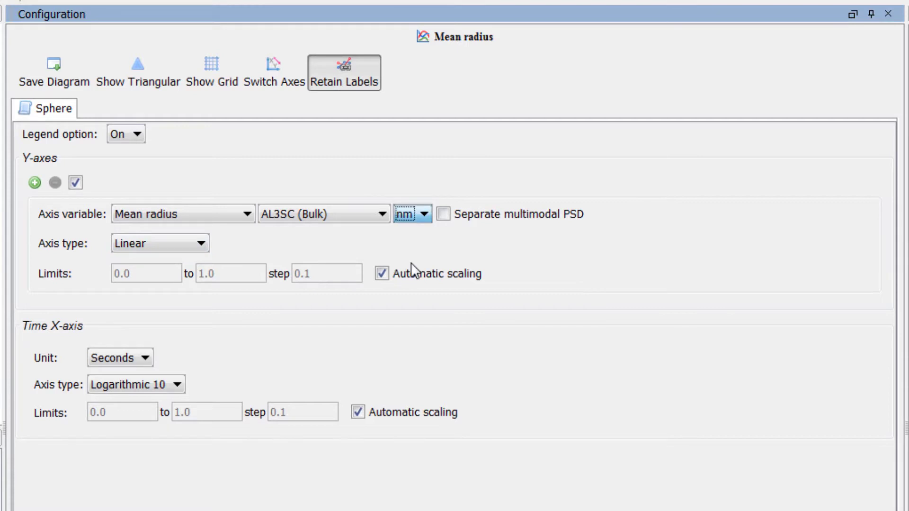
left_click(177, 246)
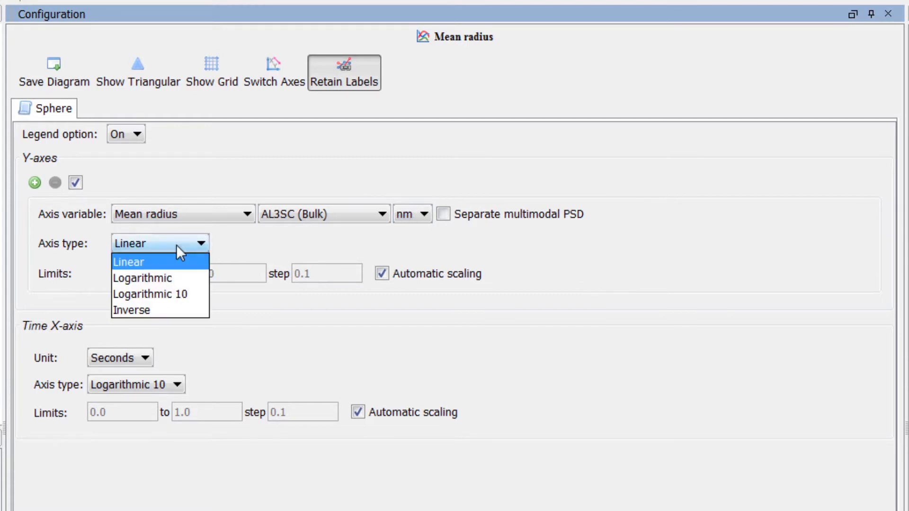
left_click(163, 294)
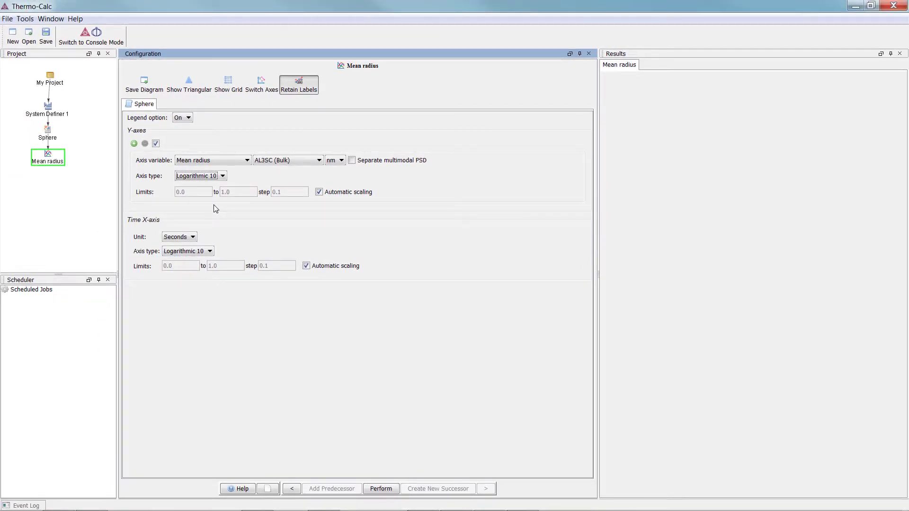
- Clone the Sphere calculator and reposition the copy slightly lower and closer to the original branch in the project tree
right_click(50, 138)
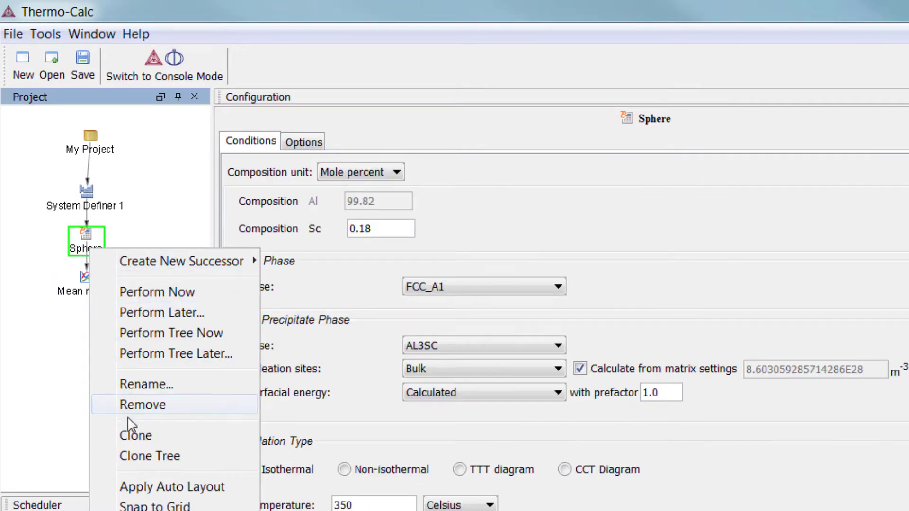
left_click(222, 443)
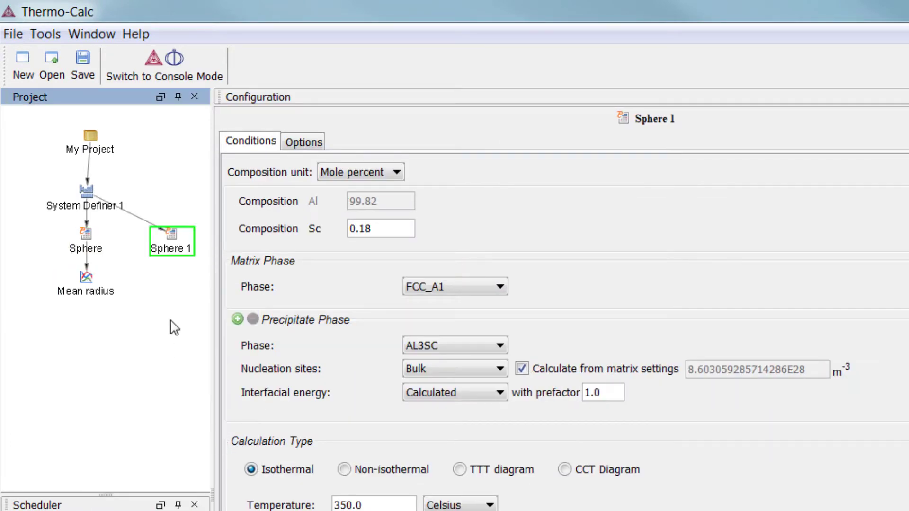
left_click_drag(177, 254, 151, 276)
- Rename the cloned Sphere calculator as Cuboid
right_click(148, 269)
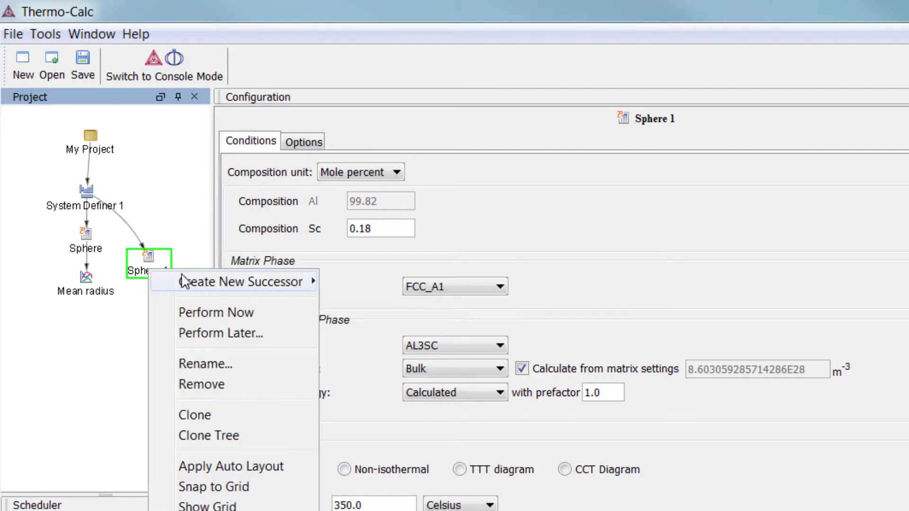
left_click(246, 365)
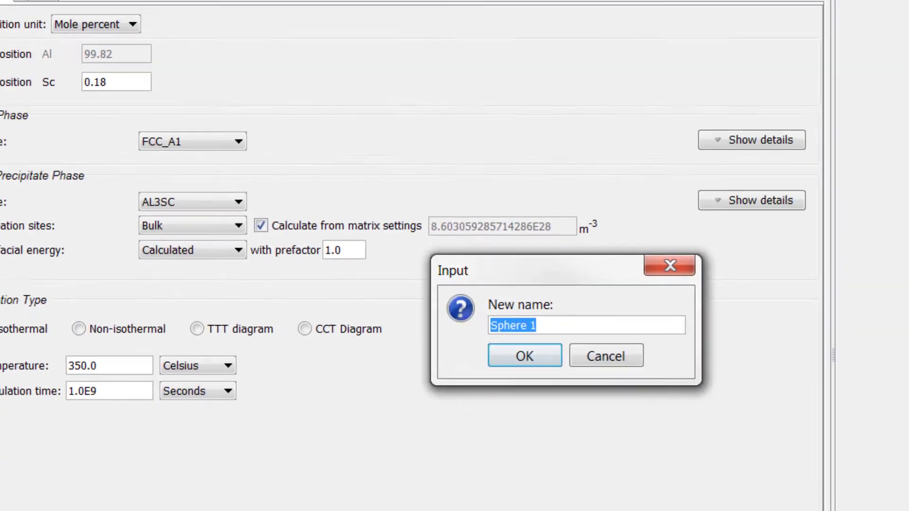
type("Cuboid")
key("Return")
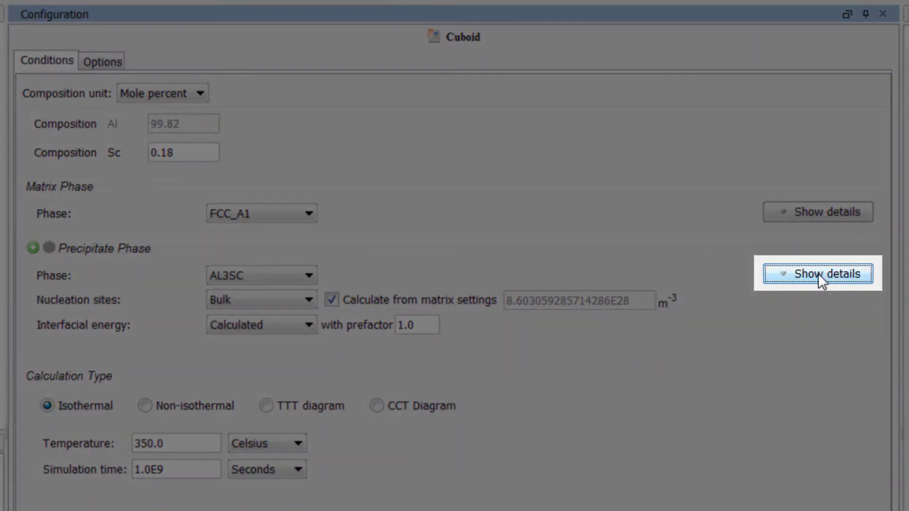
- Examine the morphology options in the AL3SC precipitate phase details, keeping Sphere selected
left_click(818, 274)
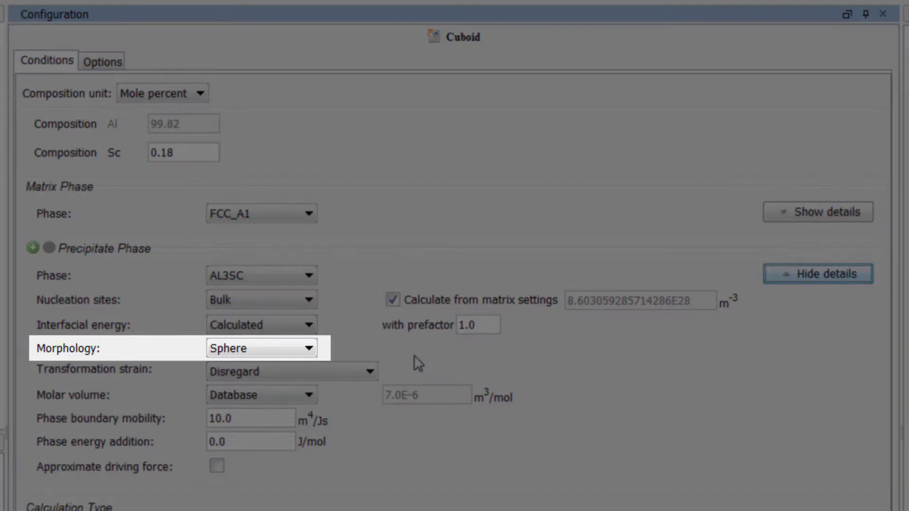
left_click(309, 348)
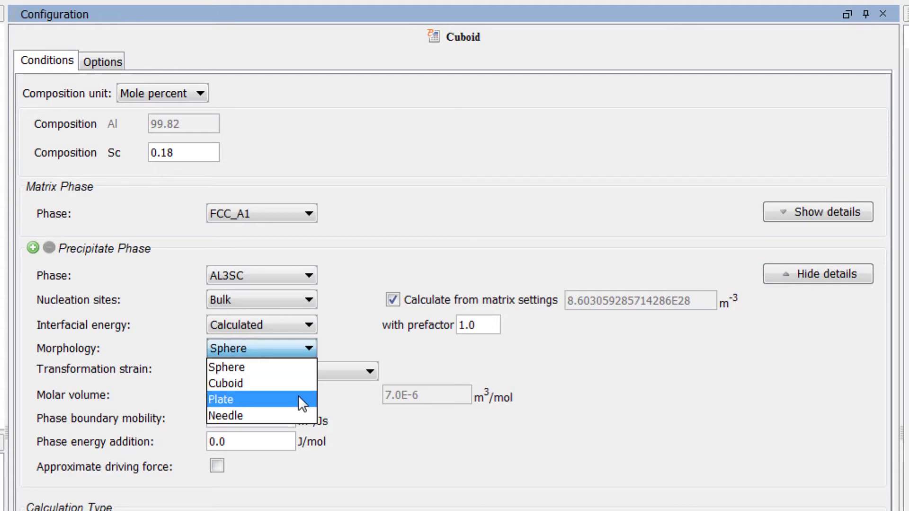
left_click(295, 368)
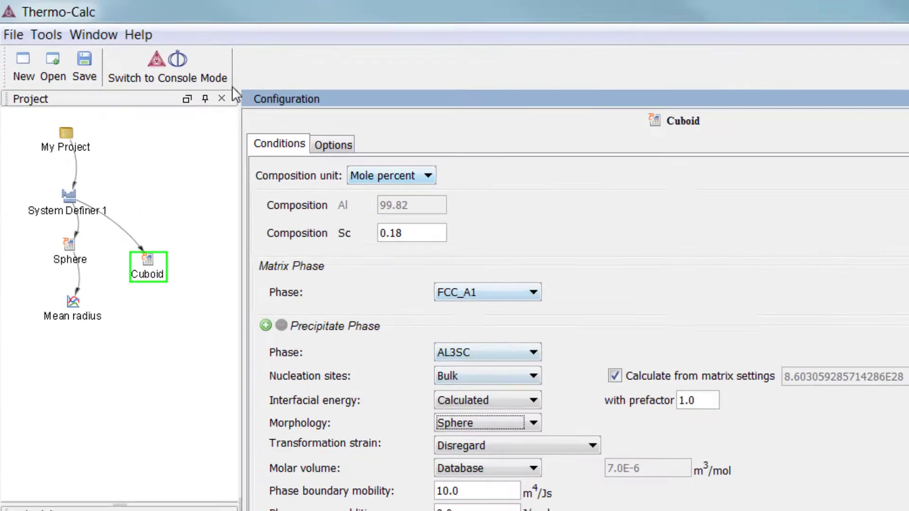
- Look up morphology in the online help and open the Precipitation Morphology topic
left_click(75, 19)
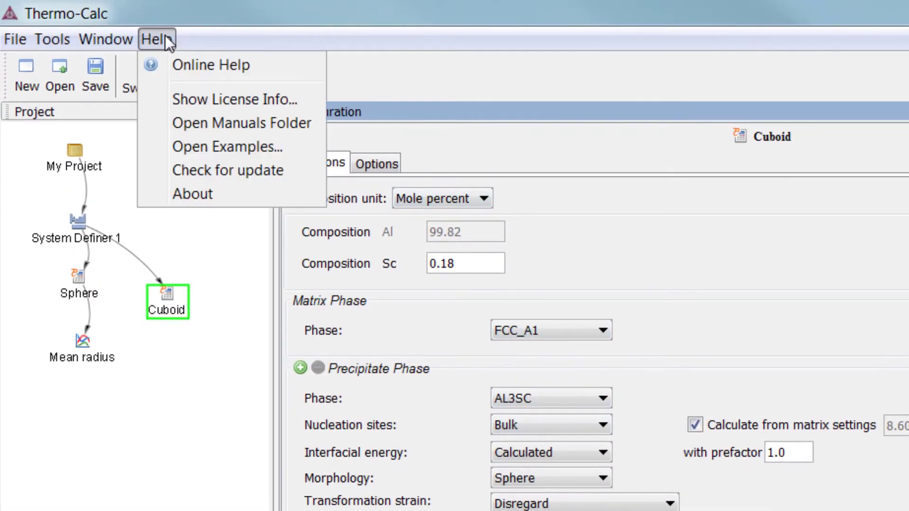
left_click(291, 64)
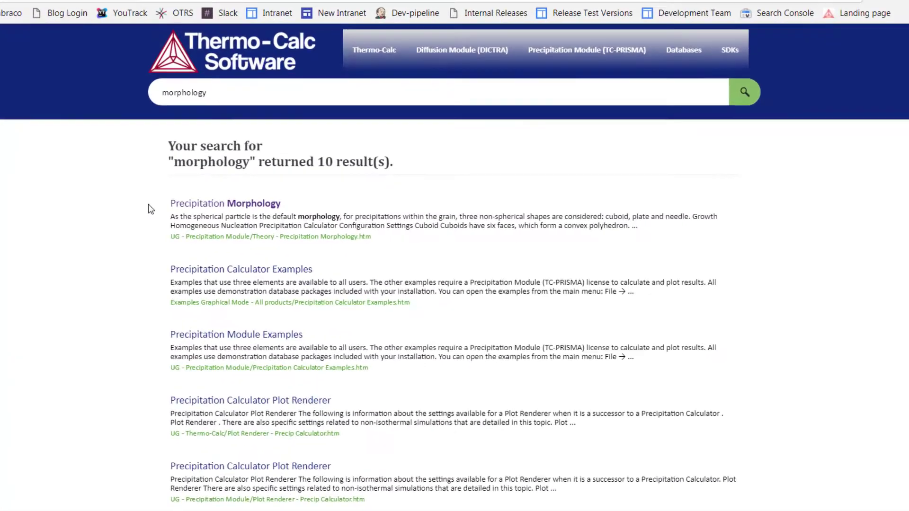
left_click(144, 202)
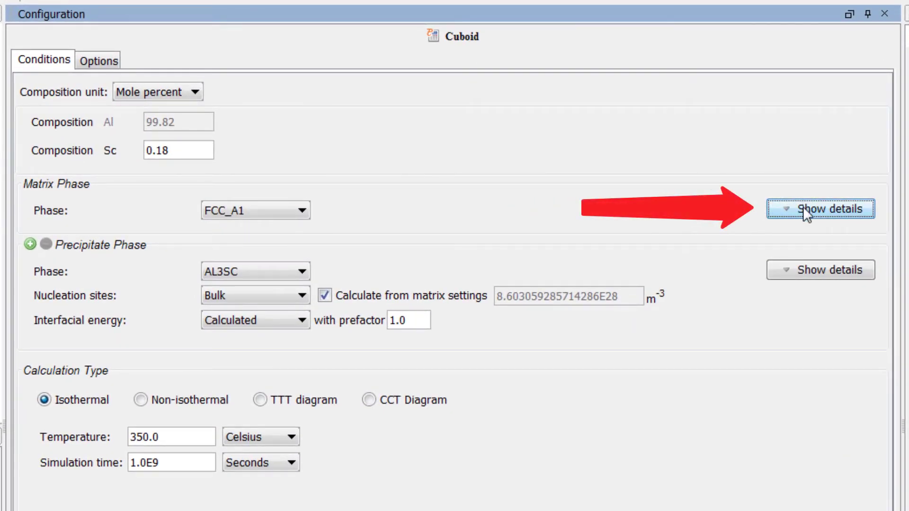
- Expand the FCC_A1 matrix phase details of the Cuboid calculator and set the elastic properties to Cubic
left_click(805, 209)
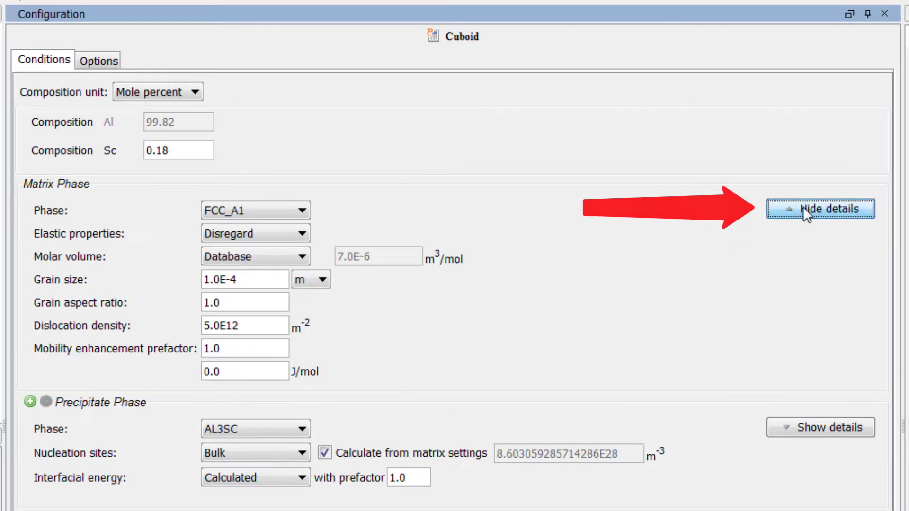
left_click(302, 234)
left_click(269, 279)
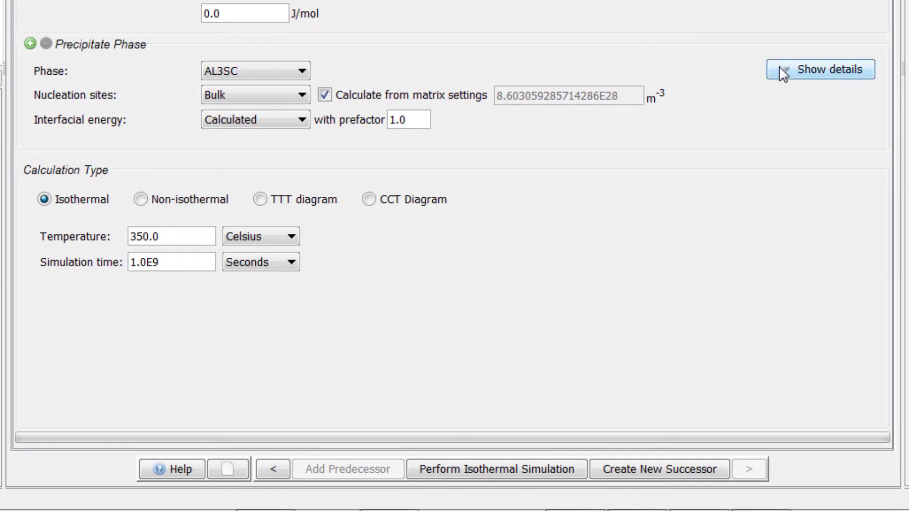
- Set the AL3SC precipitate's morphology to Cuboid and its transformation strain to Calculate from molar volume
left_click(779, 376)
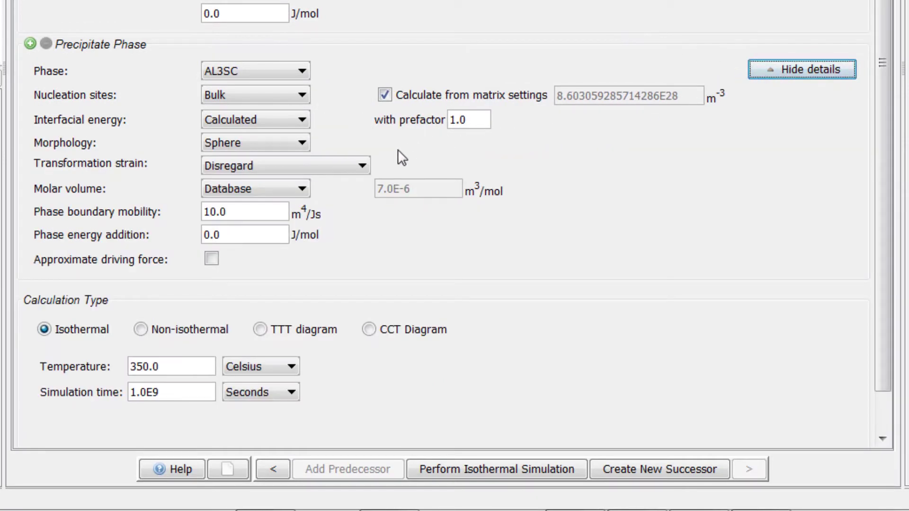
left_click(296, 146)
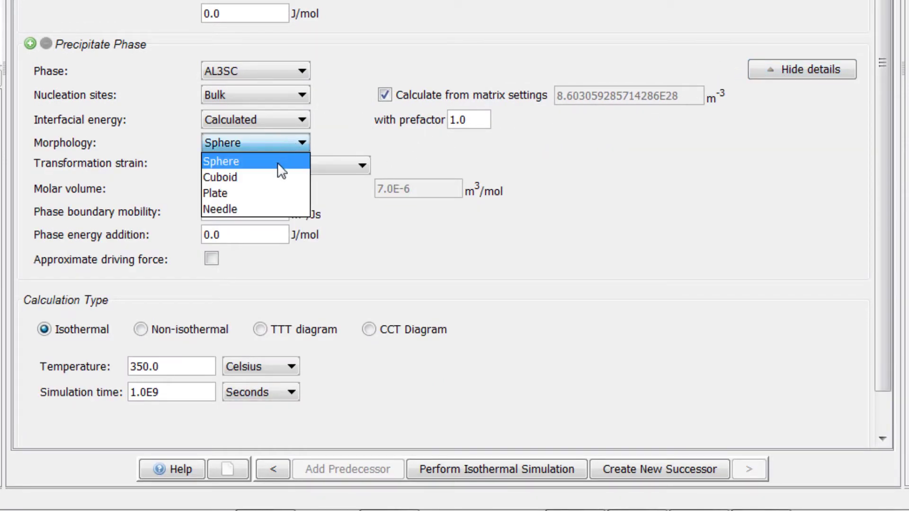
left_click(276, 173)
left_click(314, 163)
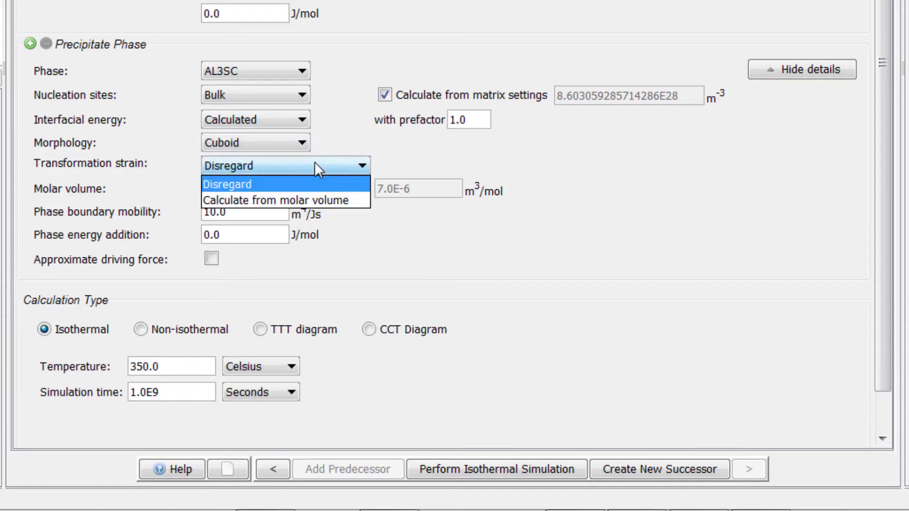
left_click(351, 202)
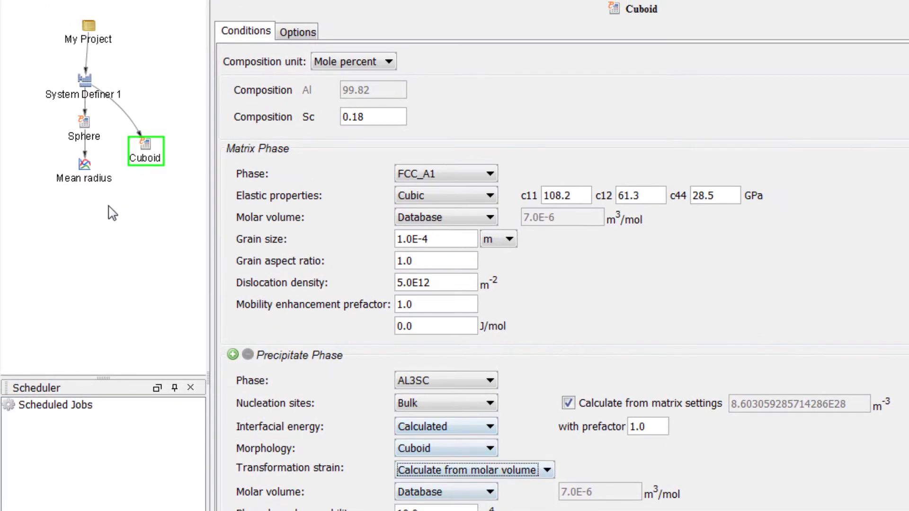
- Add the Cuboid calculator as a second predecessor of the Mean radius plot
right_click(89, 181)
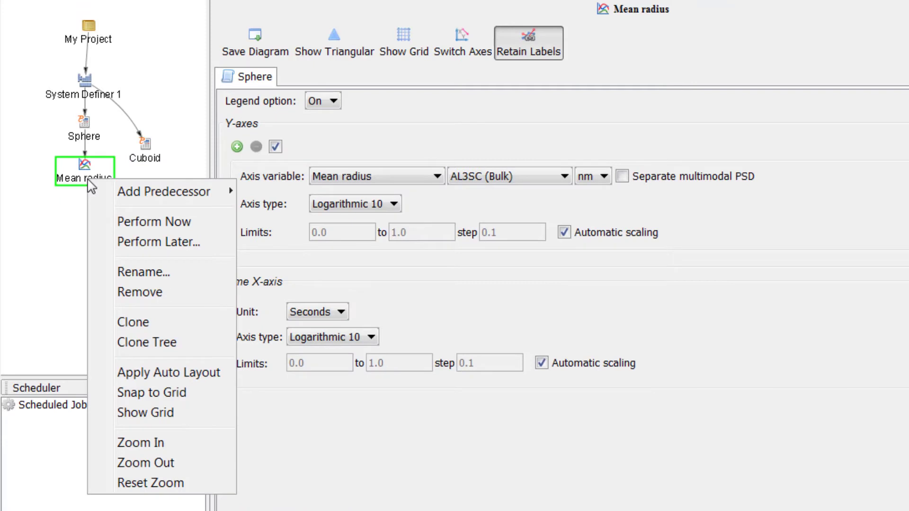
mouse_move(146, 194)
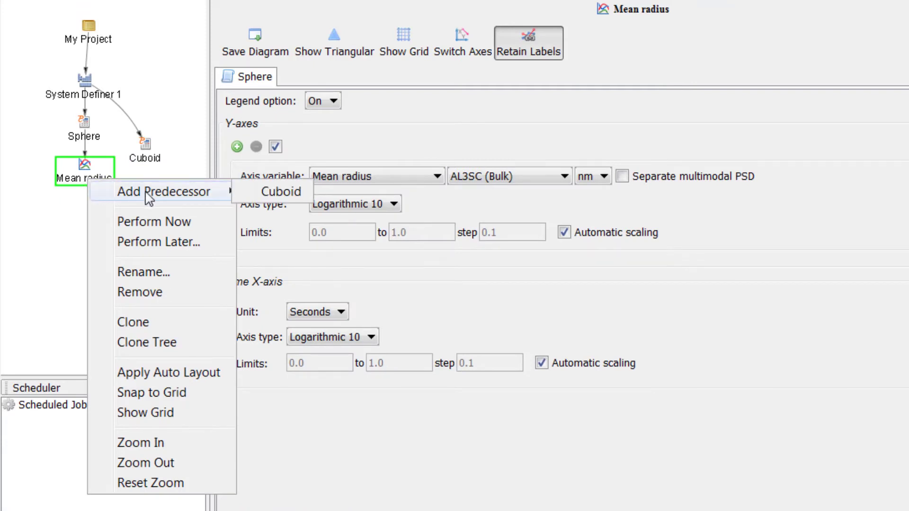
left_click(295, 198)
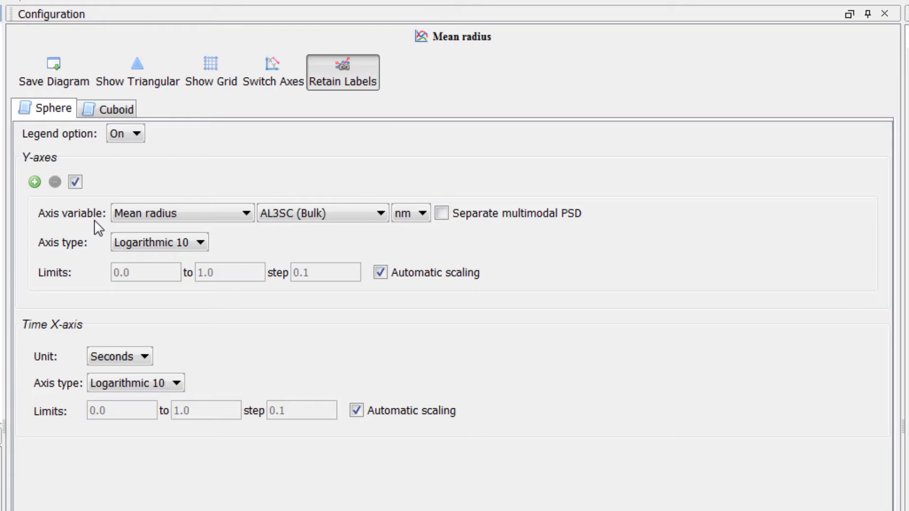
- For the Cuboid data in the Mean radius plot, set the Y-axis unit to nm and the axis type to Logarithmic 10
left_click(125, 110)
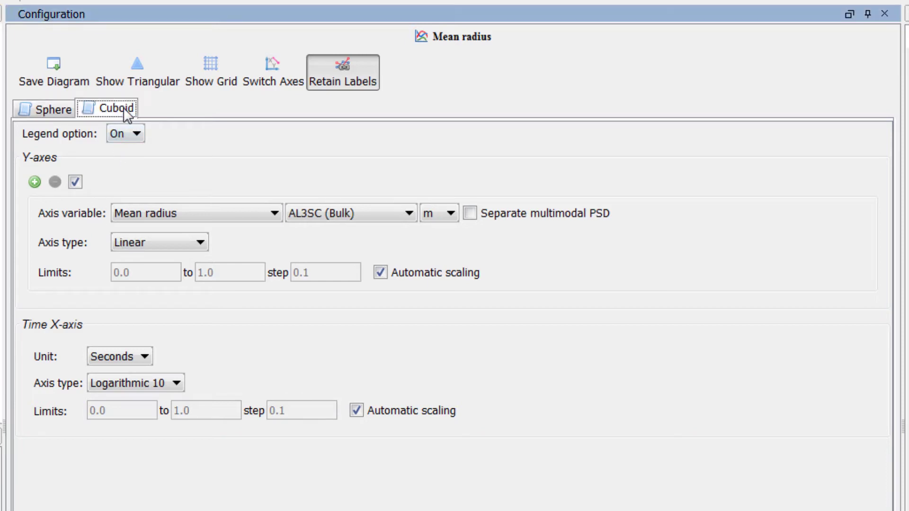
left_click(438, 212)
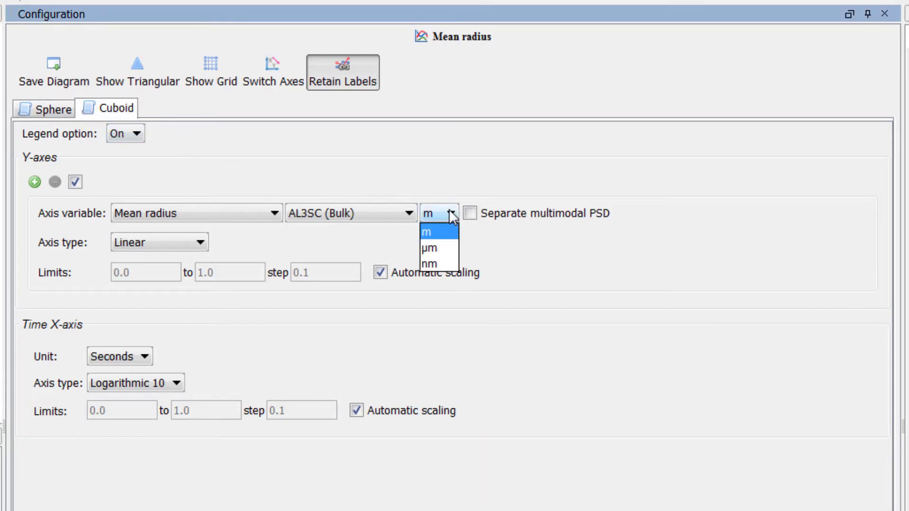
left_click(447, 262)
left_click(194, 244)
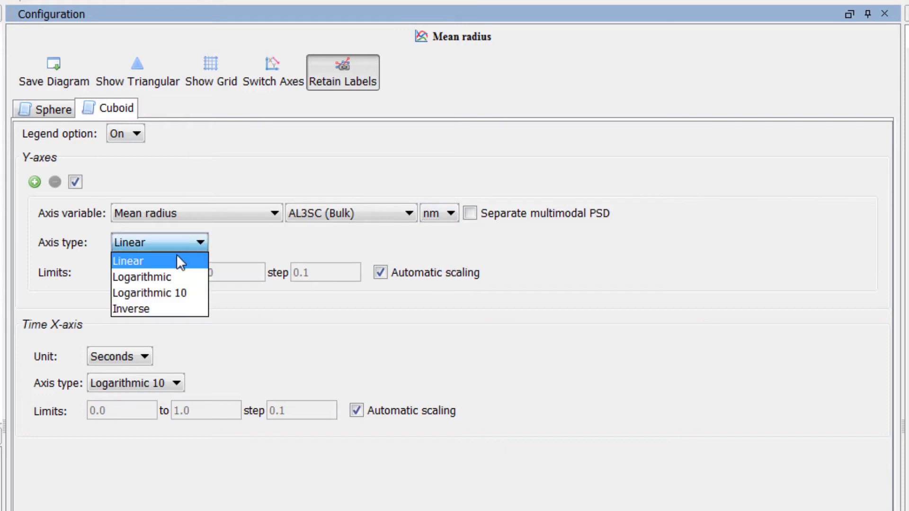
left_click(176, 294)
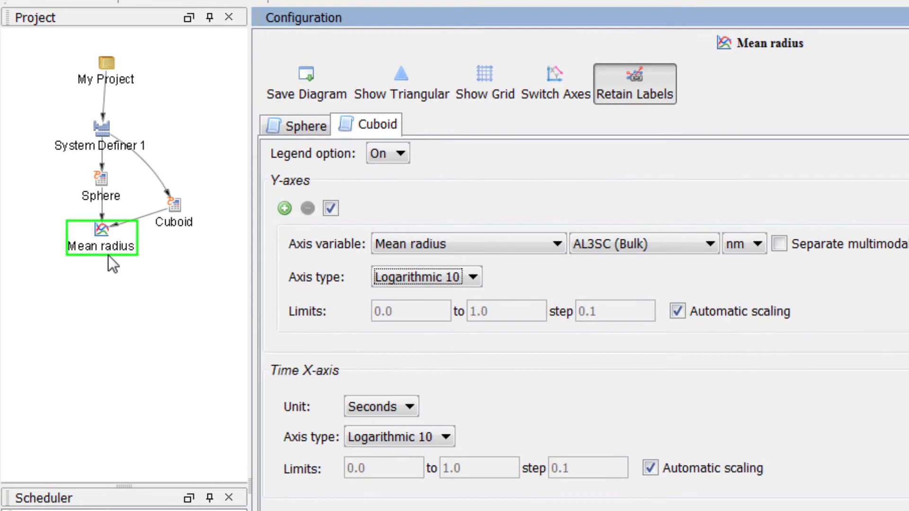
- Perform the Mean radius plot and move its legend to the upper-left area of the diagram, clear of the curves
right_click(103, 244)
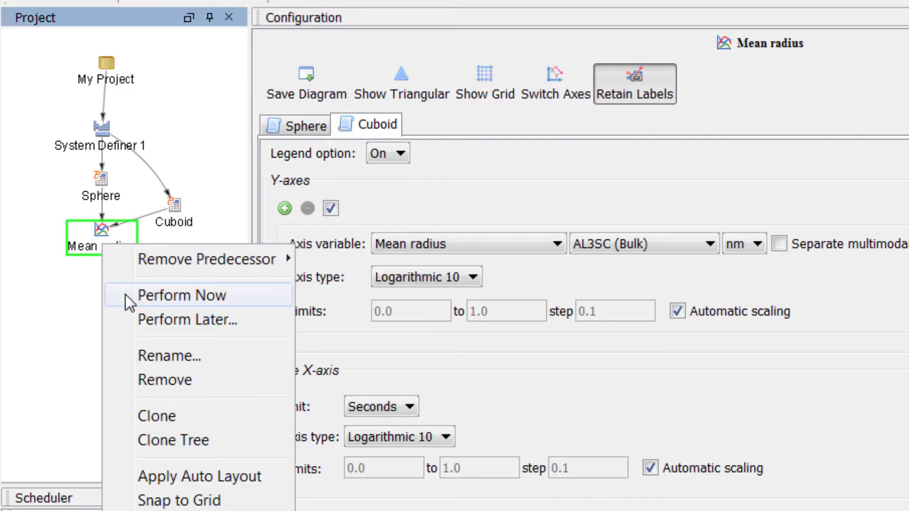
left_click(278, 295)
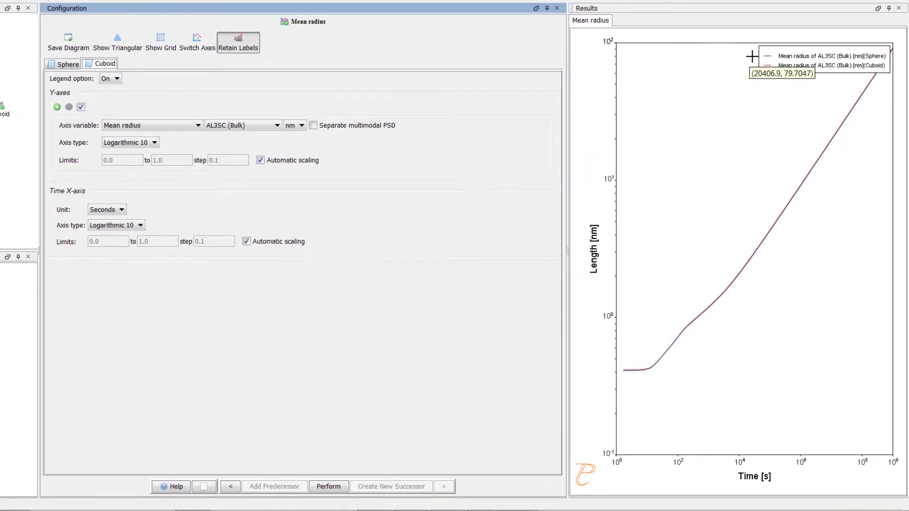
left_click_drag(757, 56, 658, 80)
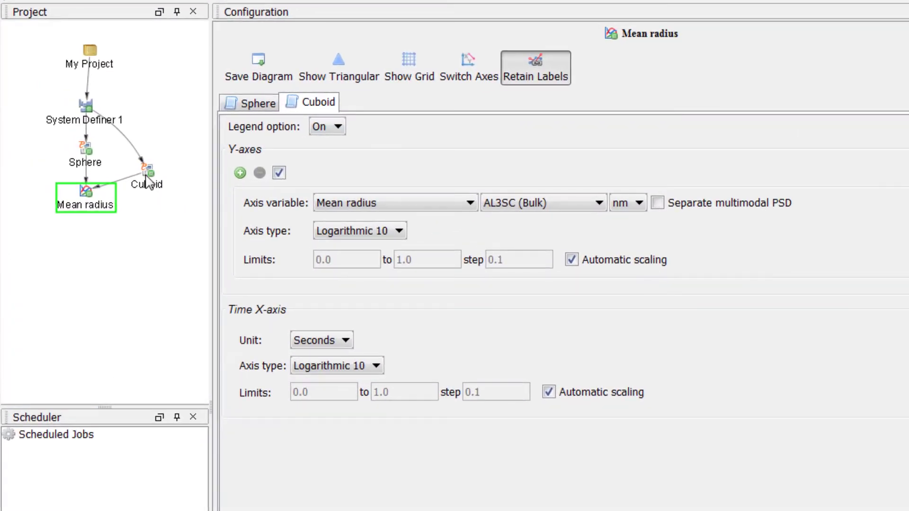
- Create a plot renderer as successor of the Cuboid calculator and rename it Mean radius and Cuboid factor
right_click(147, 182)
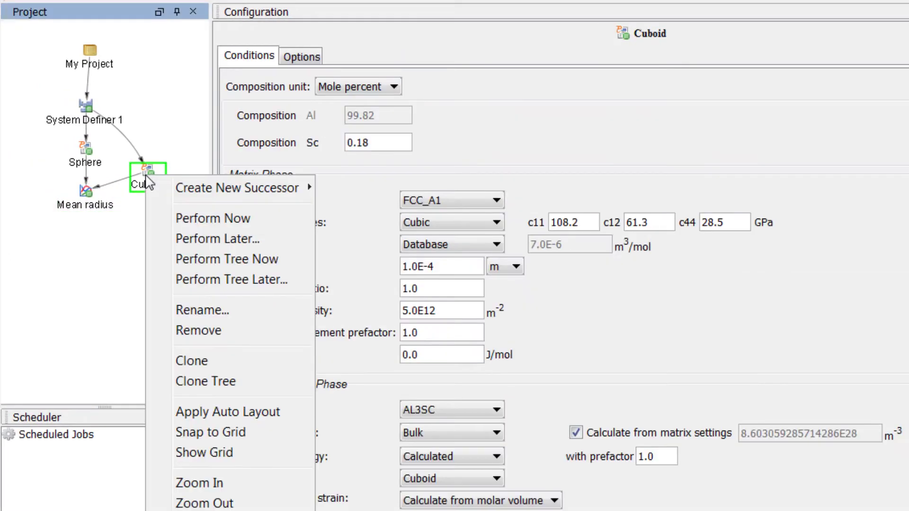
mouse_move(167, 190)
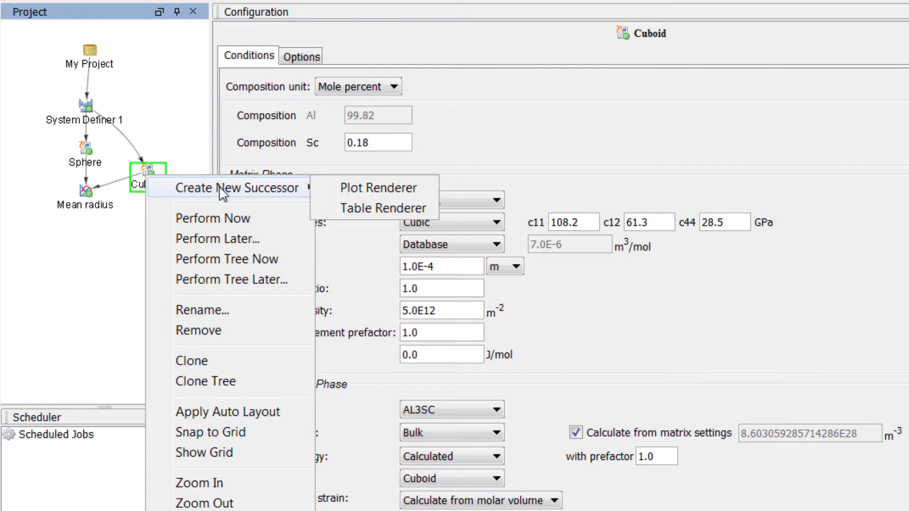
left_click(356, 190)
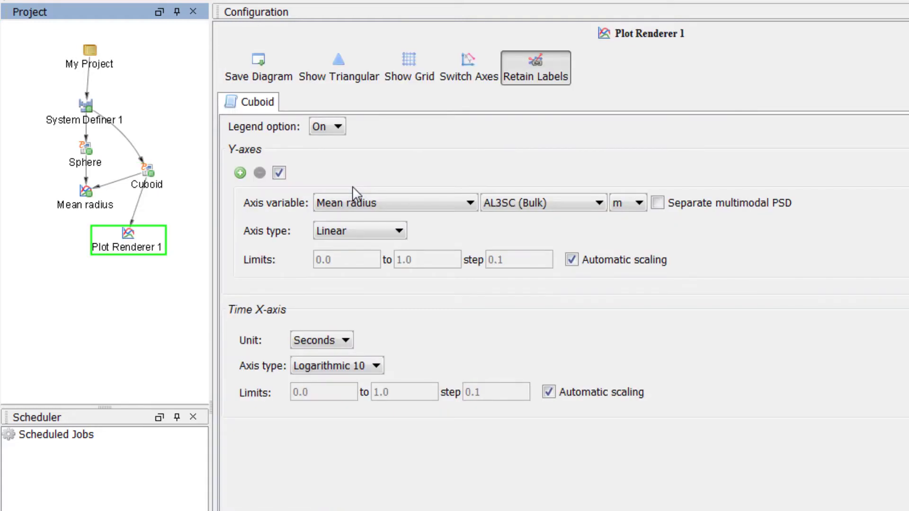
right_click(137, 239)
left_click(204, 336)
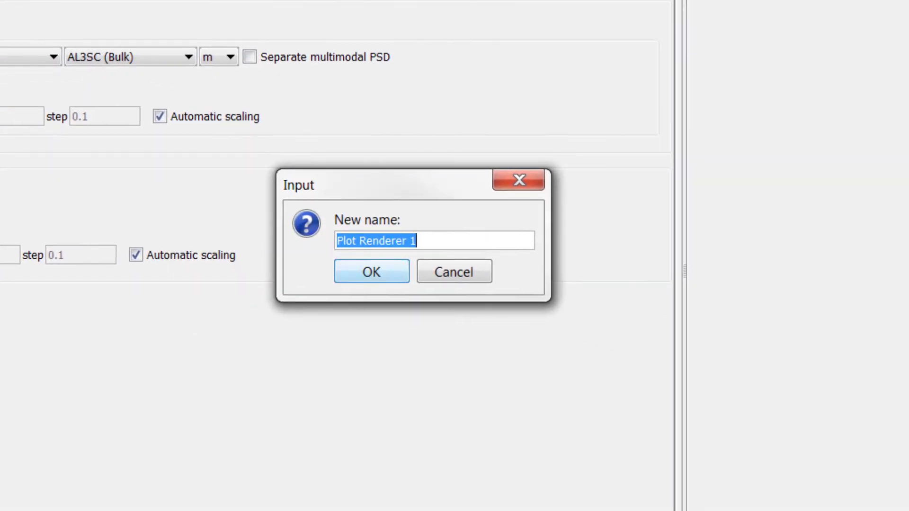
type("Mean radius an")
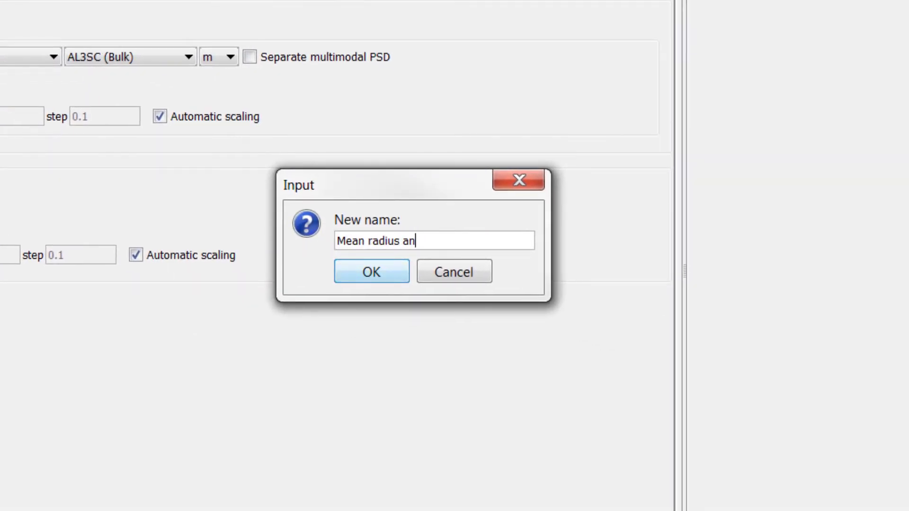
type("d Cuboid fac")
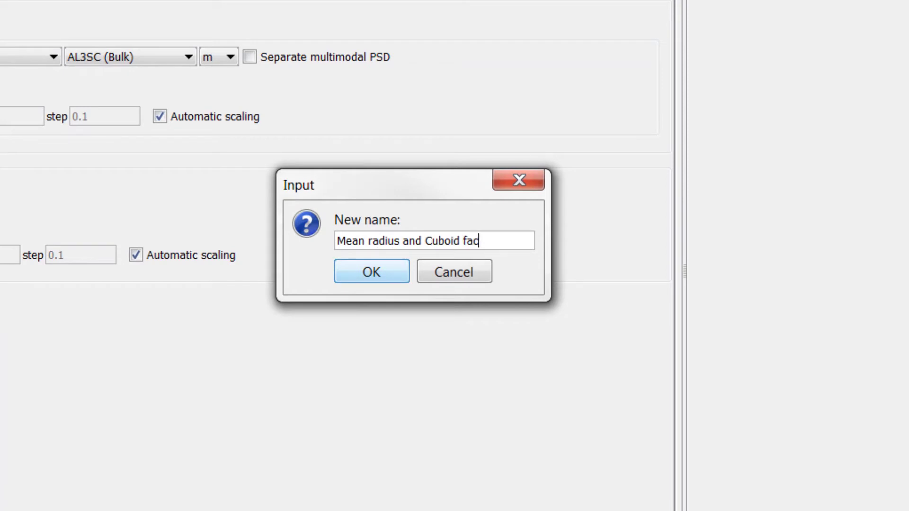
type("tor")
key("Return")
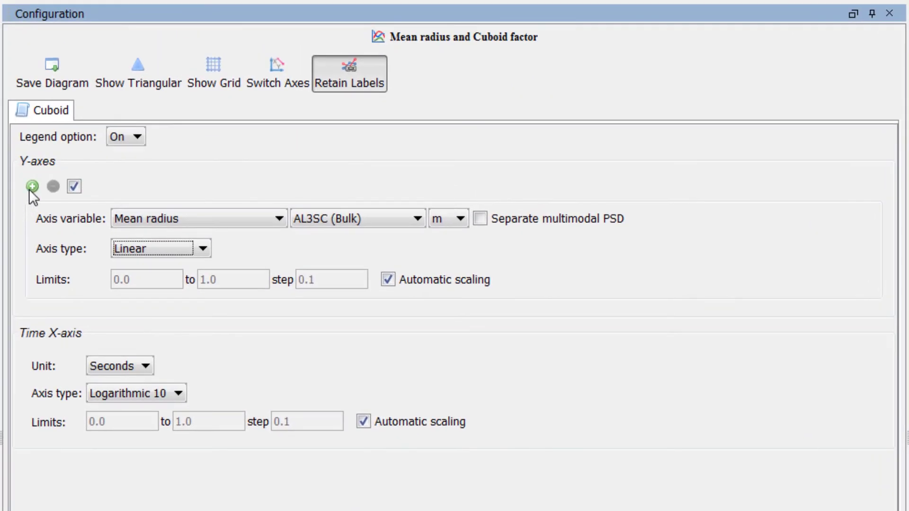
- Add a second Y-axis to the new plot and set the first axis's unit to nm and its type to Logarithmic 10
left_click(31, 186)
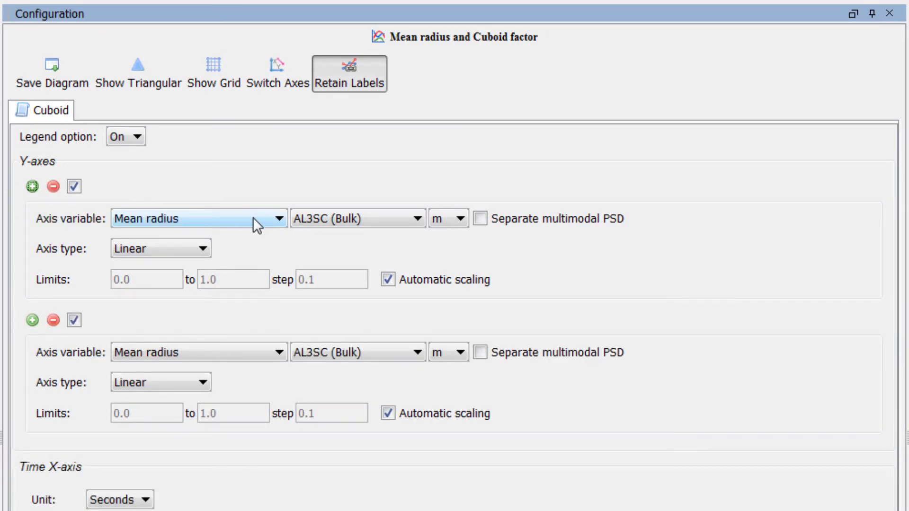
left_click(447, 218)
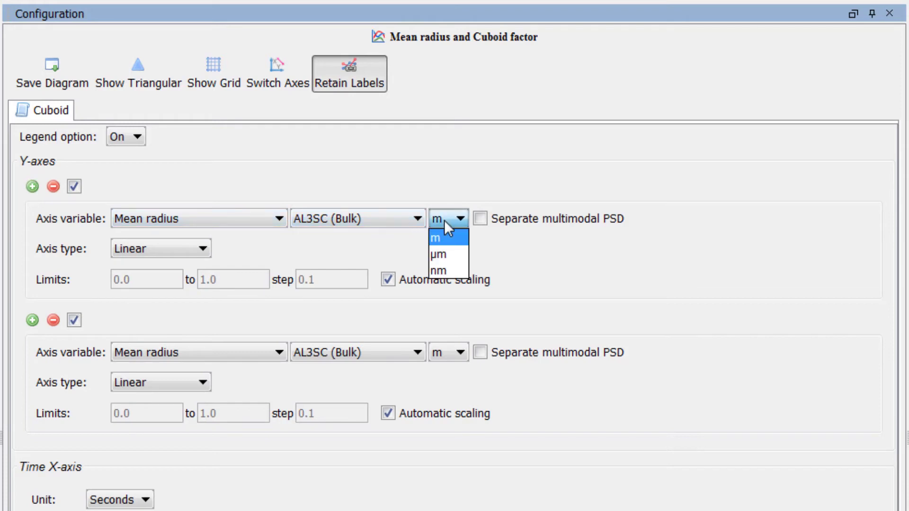
left_click(450, 270)
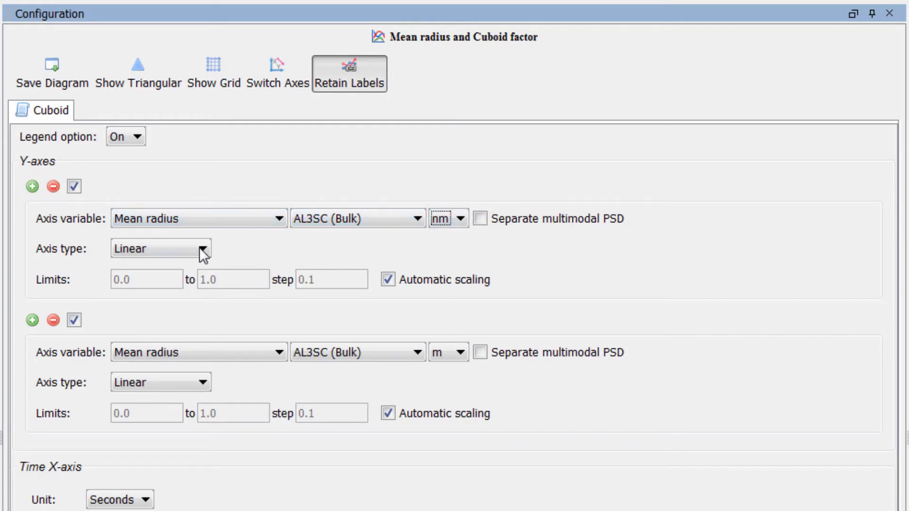
left_click(184, 248)
left_click(193, 296)
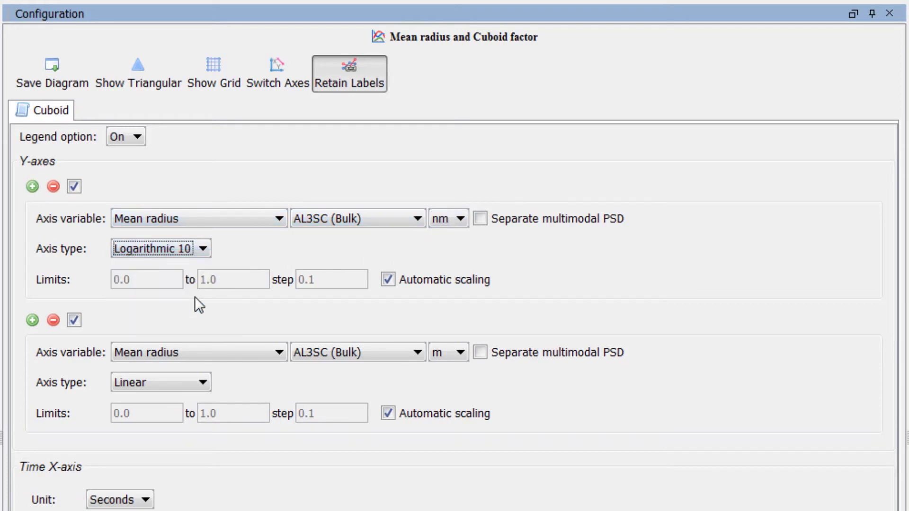
- Set the second Y-axis variable to Mean cubic factor
left_click(245, 350)
scroll(275, 402, "down", 1)
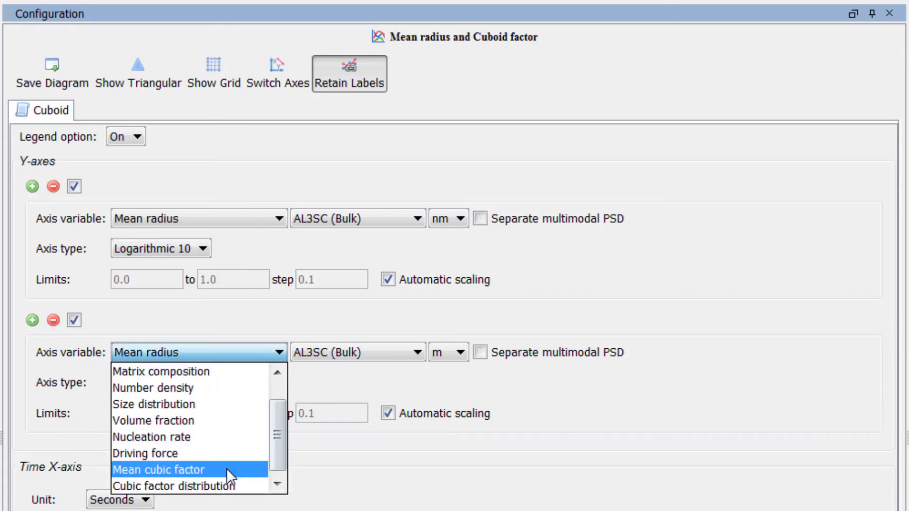
left_click(226, 469)
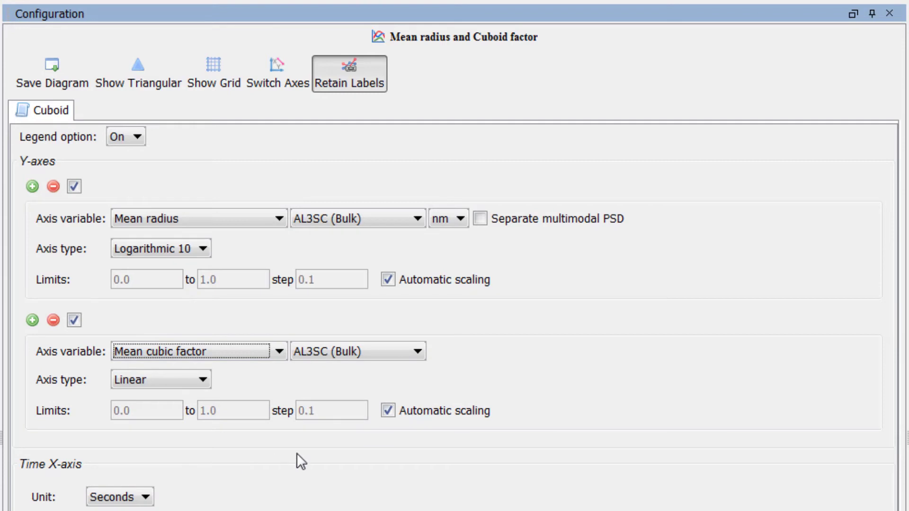
- Turn off automatic scaling for the Mean cubic factor axis and set its limits from 1 to 1.41
left_click(387, 410)
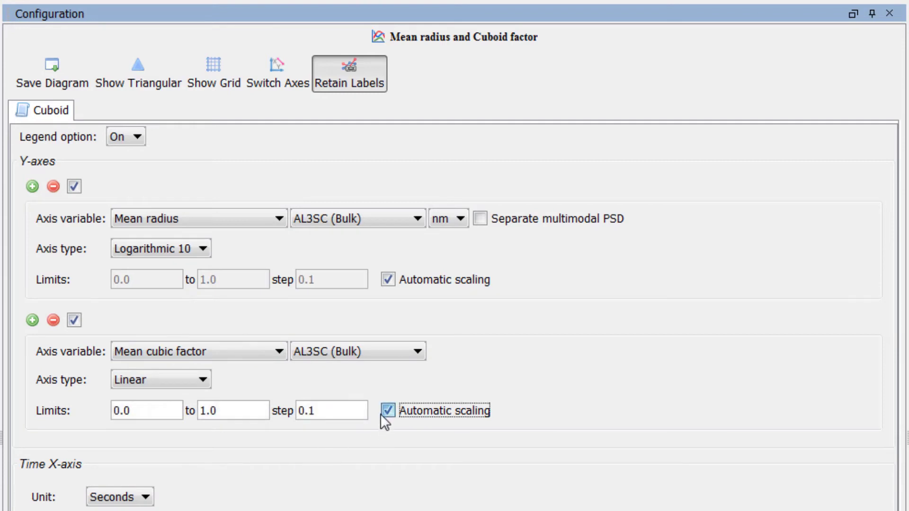
double_click(160, 410)
type("1")
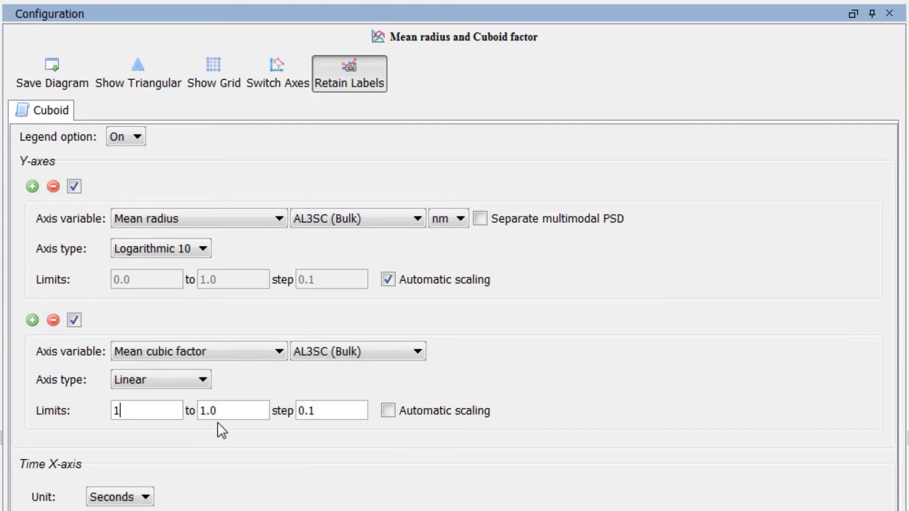
key("Tab")
type("1.41")
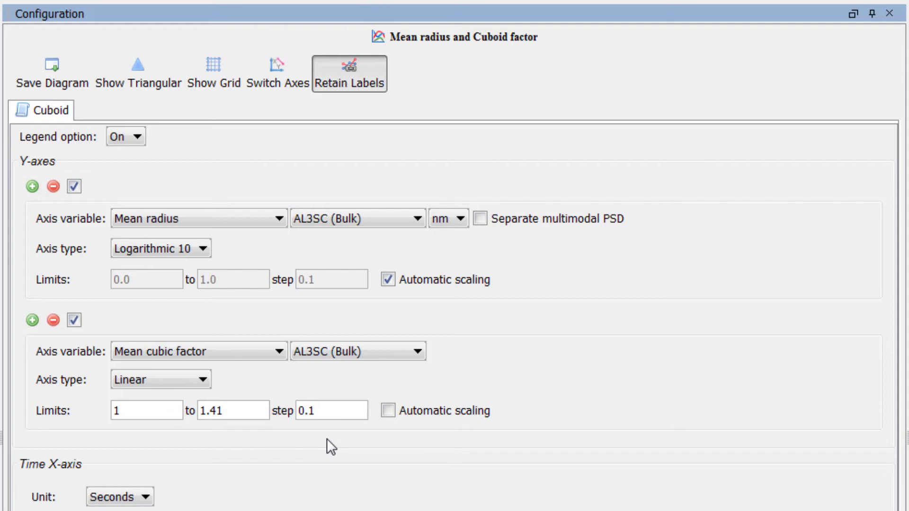
- Perform the Mean radius and Cuboid factor plot from its node in the project tree
left_click(135, 270)
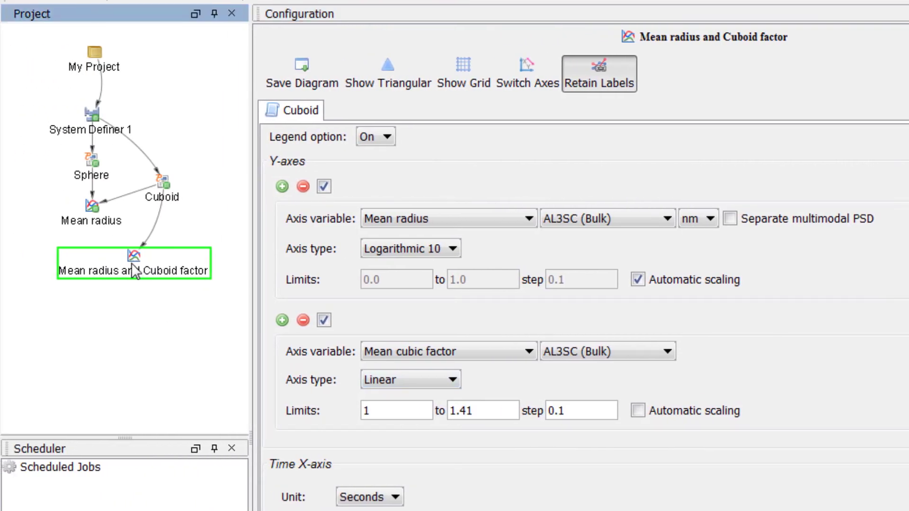
right_click(135, 271)
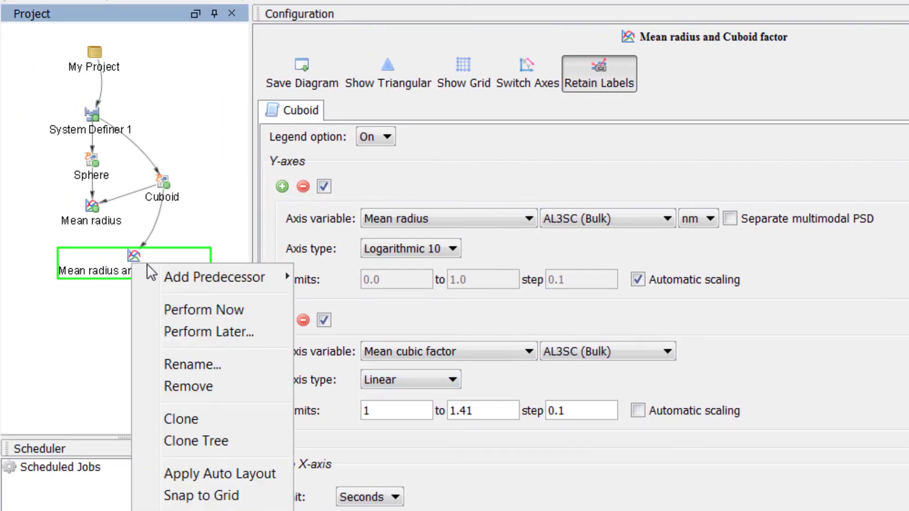
left_click(268, 308)
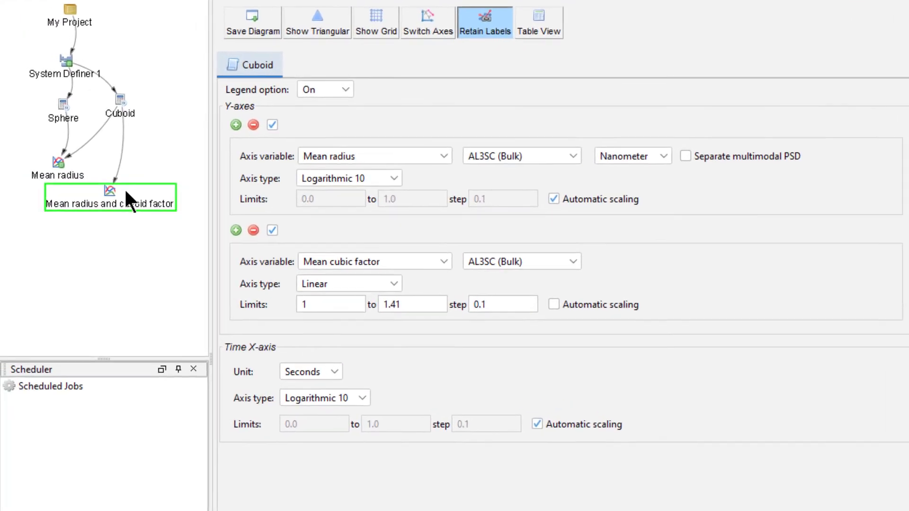
- Clone the Mean radius and cuboid factor plot node and place the copy below the original in the project tree
right_click(7, 148)
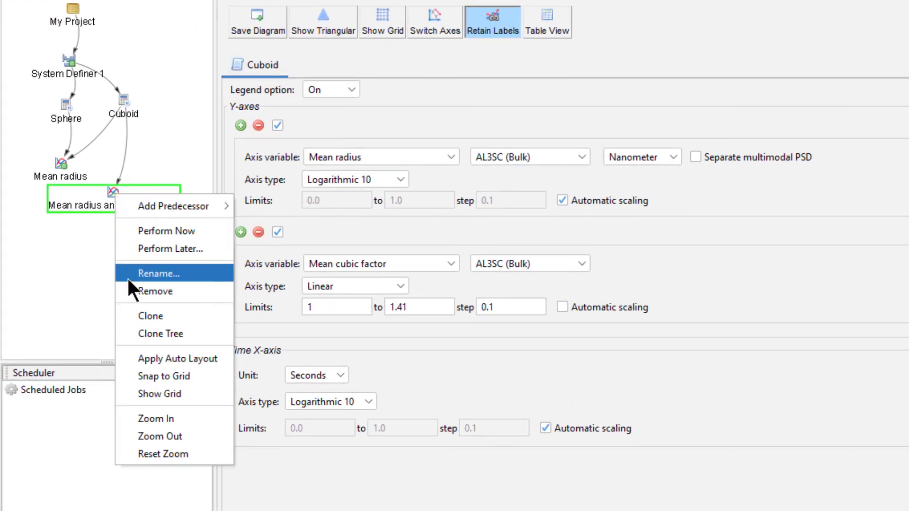
left_click(195, 316)
mouse_move(137, 204)
left_mouse_down()
mouse_move(182, 153)
mouse_move(110, 246)
left_mouse_up()
- Rename the cloned plot node as PSD and cuboid factor
right_click(110, 246)
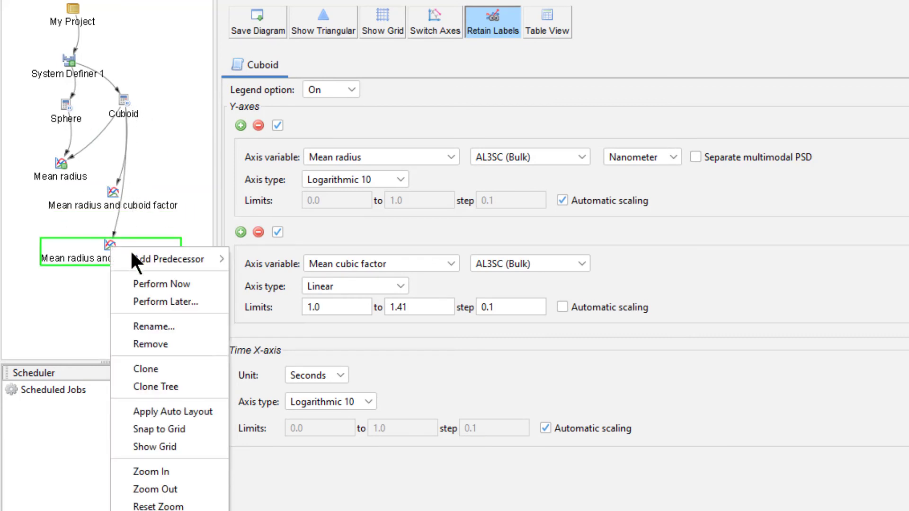
left_click(150, 326)
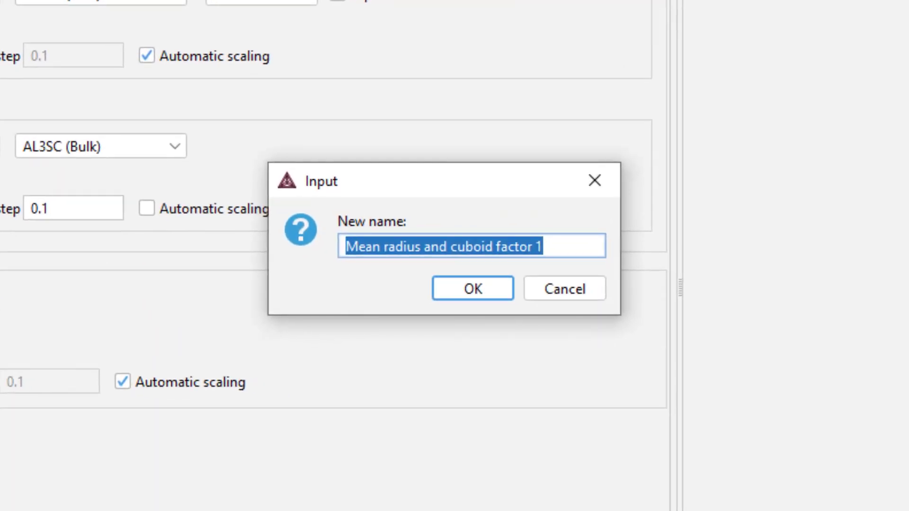
type("PSD and cub")
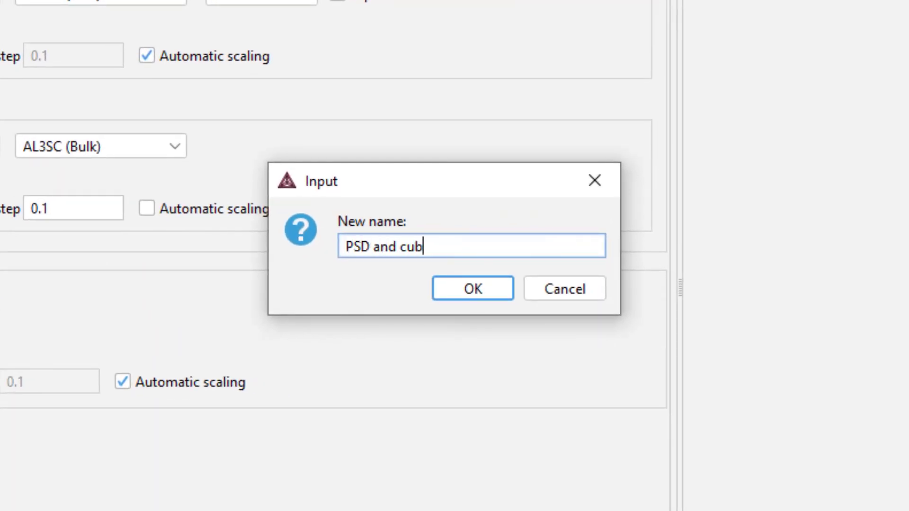
type("oid factor")
key("Return")
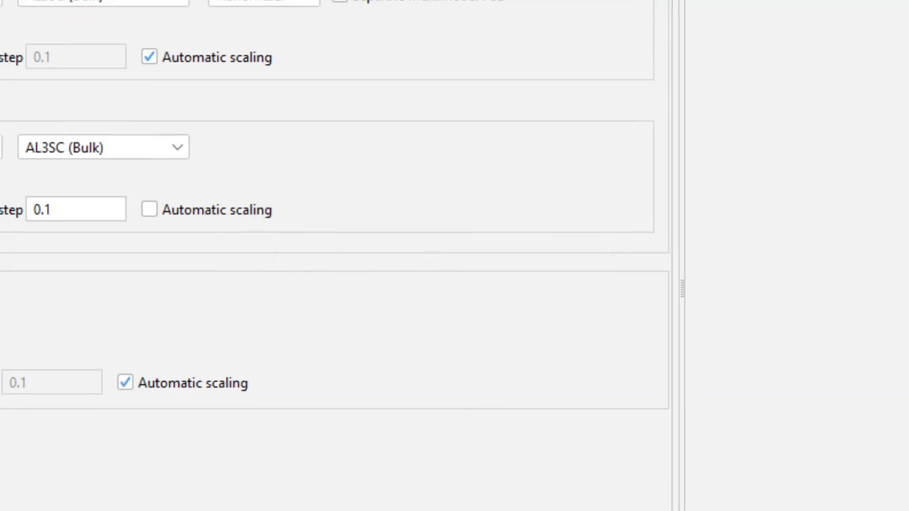
- Set the first Y-axis variable to Size distribution and its axis type to Linear
left_click(266, 141)
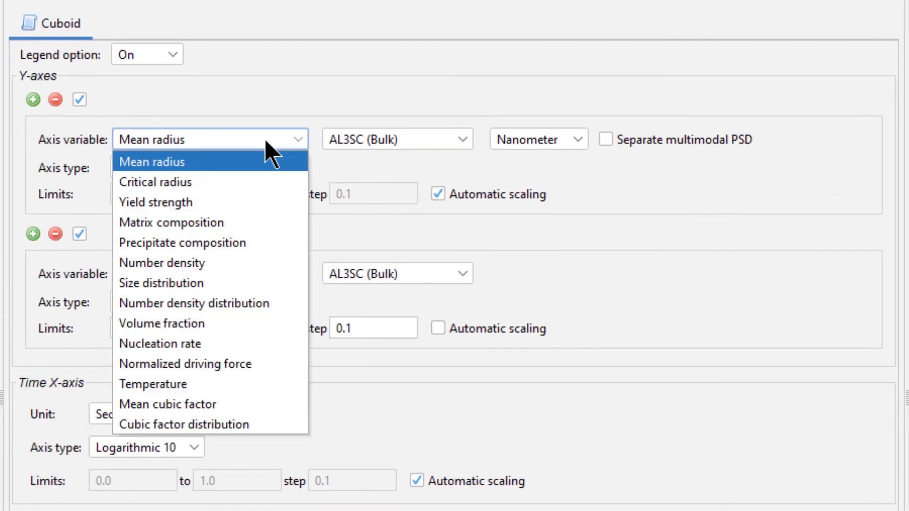
left_click(236, 283)
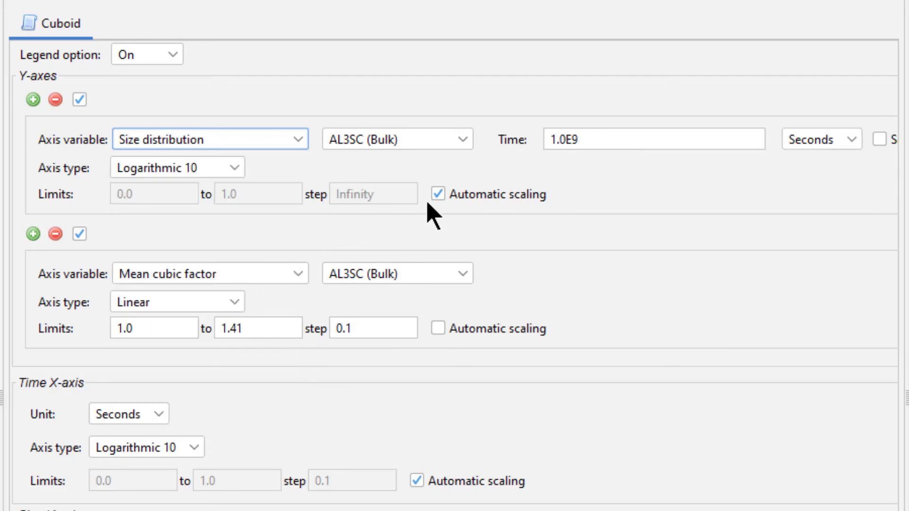
left_click(215, 169)
left_click(219, 195)
- Set the second Y-axis to Cubic factor distribution at a time of 1e9 seconds and enable its automatic scaling
scroll(223, 203, "down", 5)
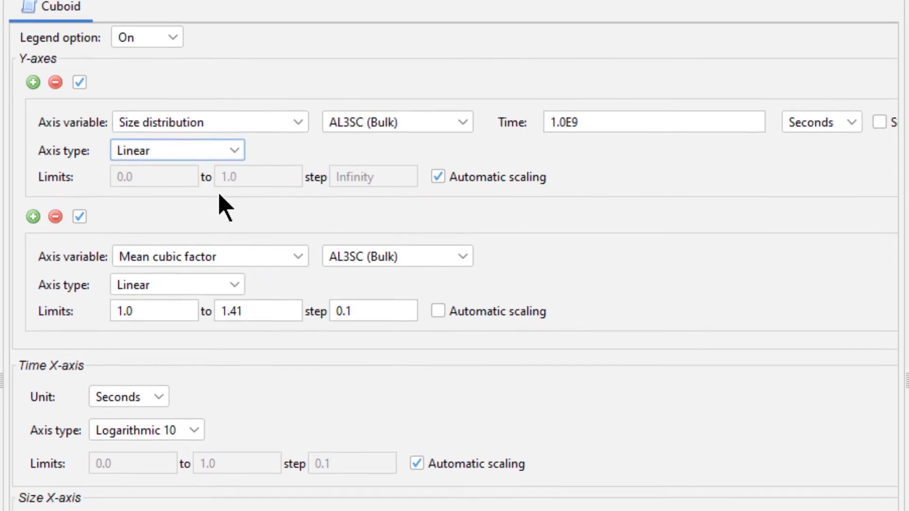
left_click(282, 60)
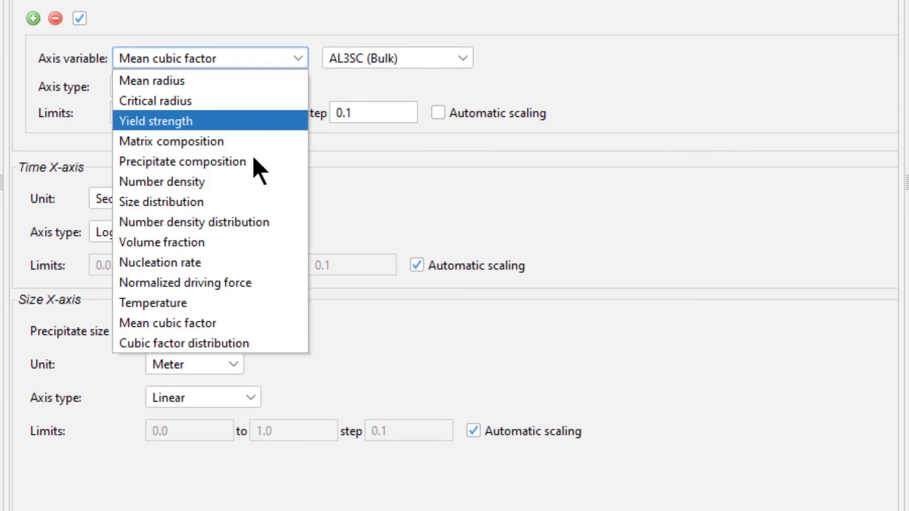
left_click(258, 344)
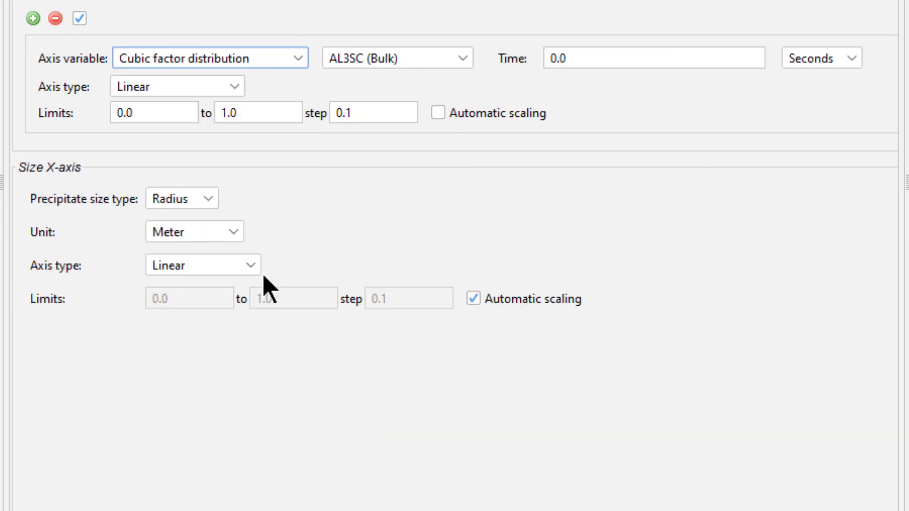
left_click(607, 58)
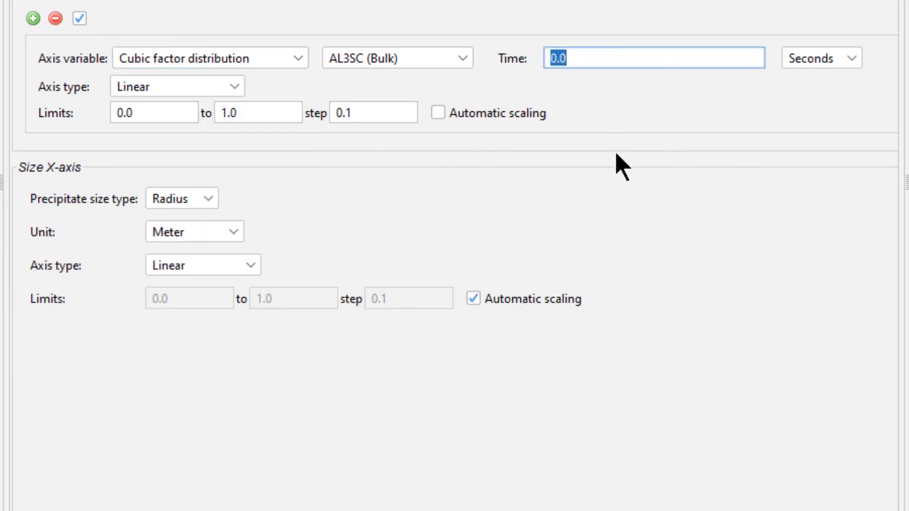
type("1e9")
left_click(439, 113)
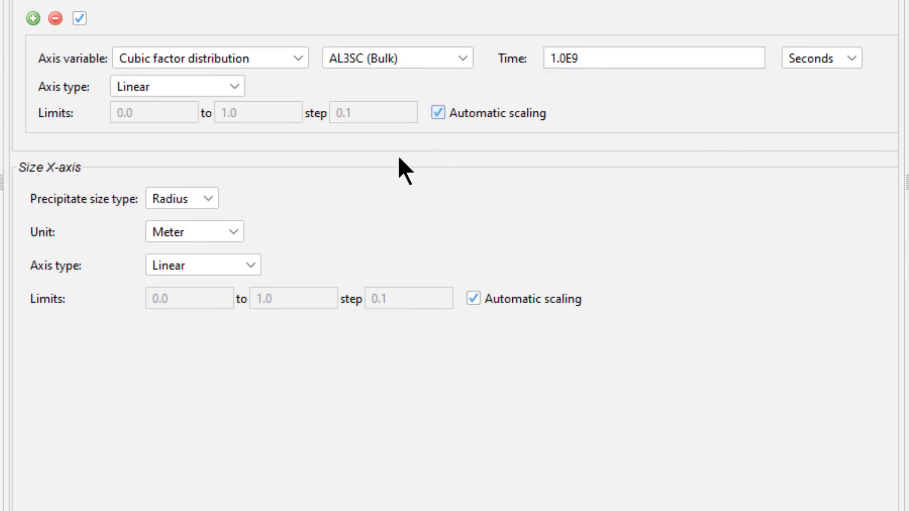
- Set the Size X-axis unit to Nanometer and perform the PSD and cuboid factor plot
left_click(235, 233)
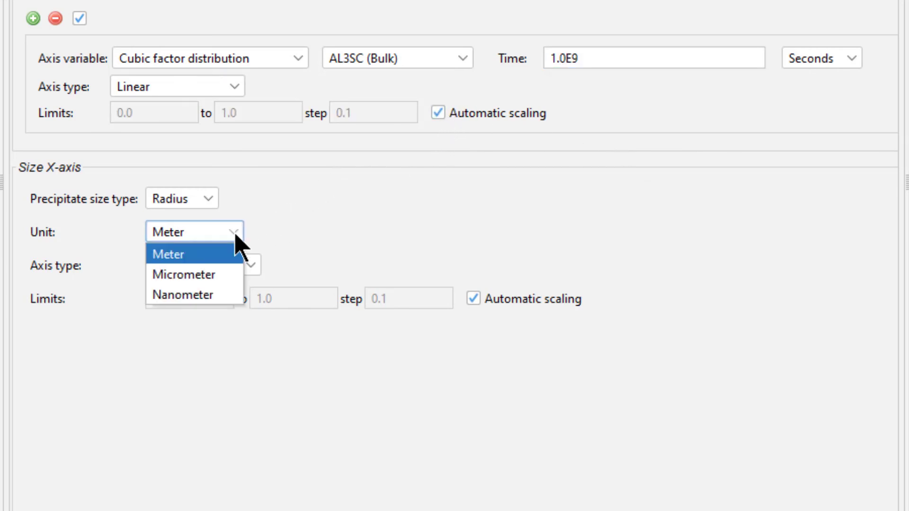
left_click(221, 295)
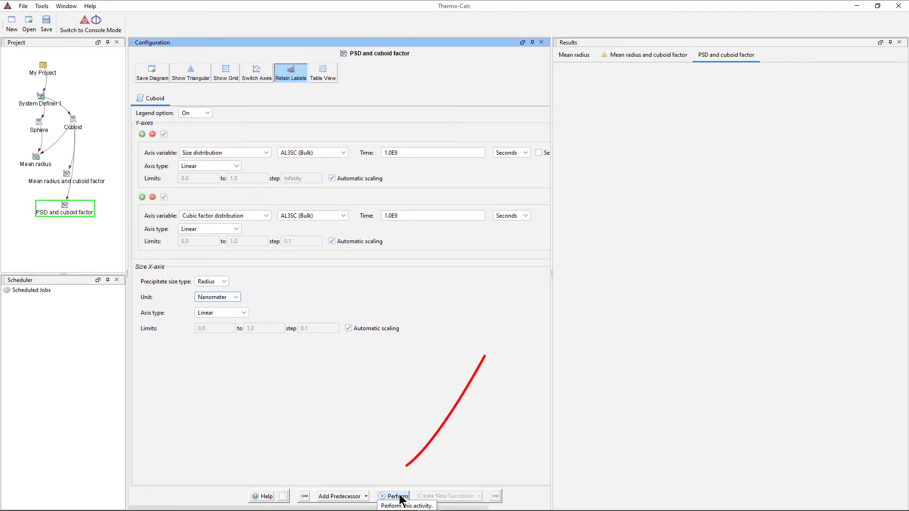
left_click(397, 496)
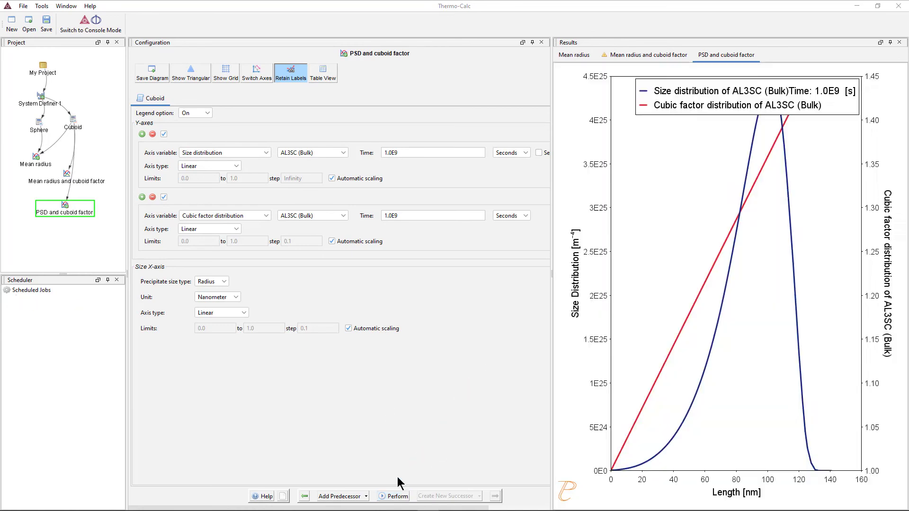